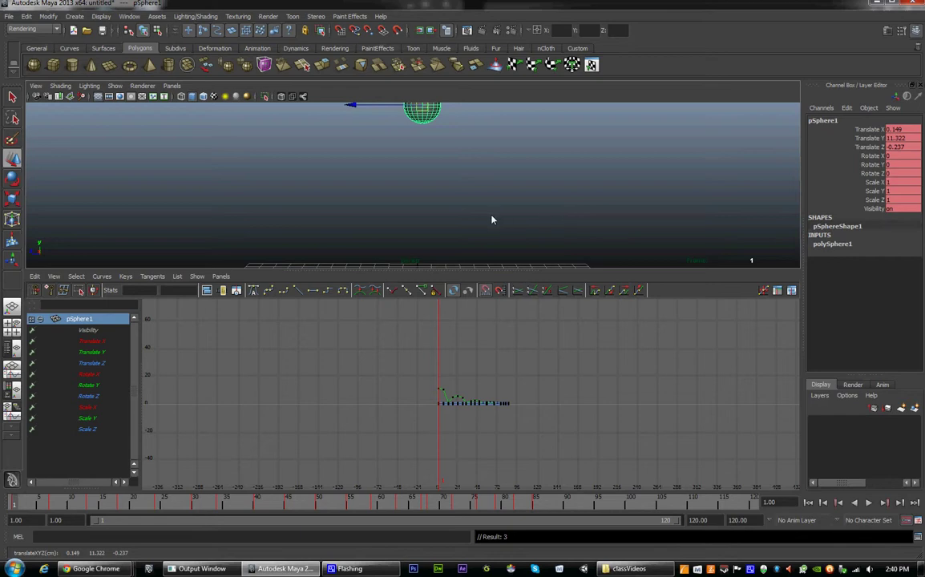
Play back the ball's bounce animation in the perspective view and return to the first frame
{"action": "left_click", "coordinate": [539, 230]}
{"action": "right_click", "coordinate": [439, 118]}
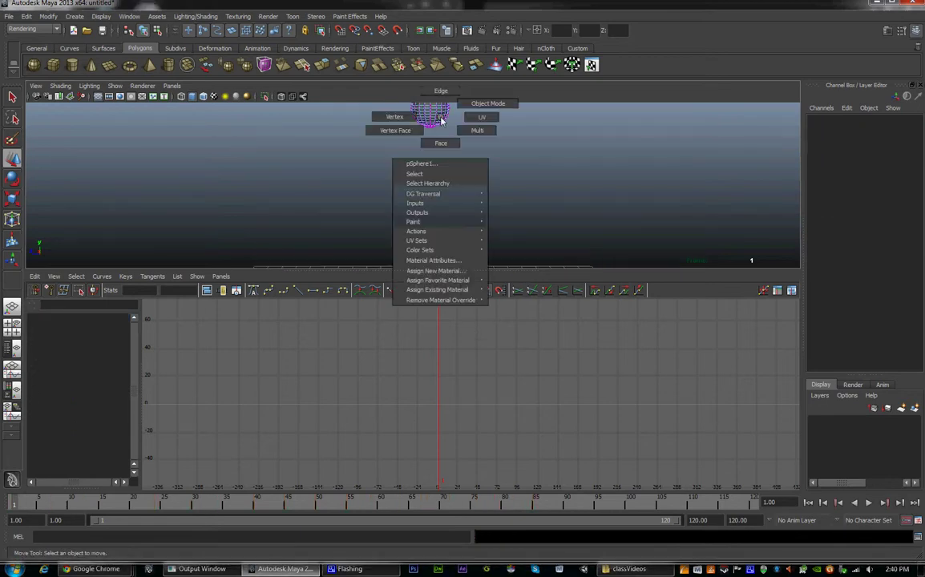
{"action": "right_click_drag", "start_coordinate": [441, 118], "coordinate": [480, 104]}
{"action": "right_click_drag", "start_coordinate": [566, 207], "coordinate": [330, 237], "text": "alt"}
{"action": "key", "text": "alt+v"}
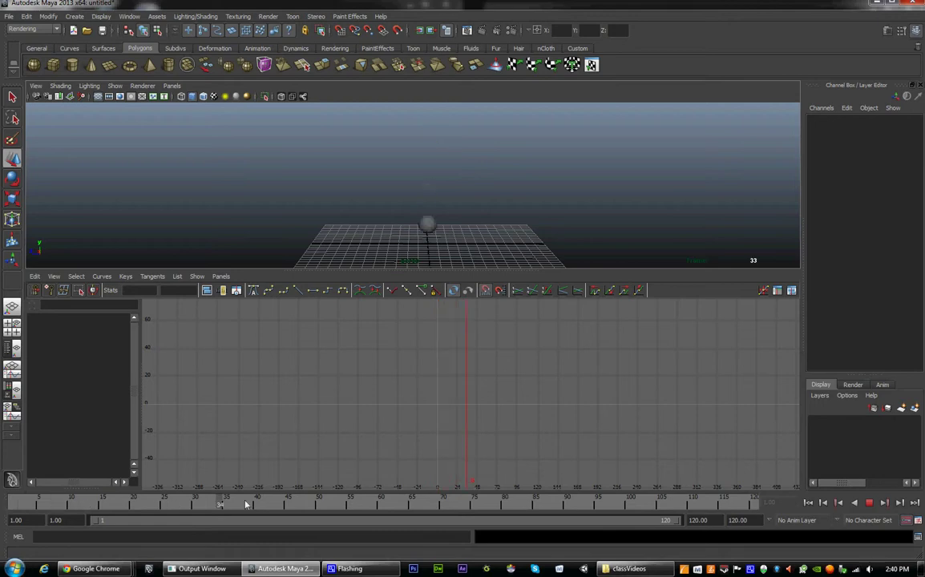
{"action": "left_click_drag", "start_coordinate": [247, 504], "coordinate": [4, 492]}
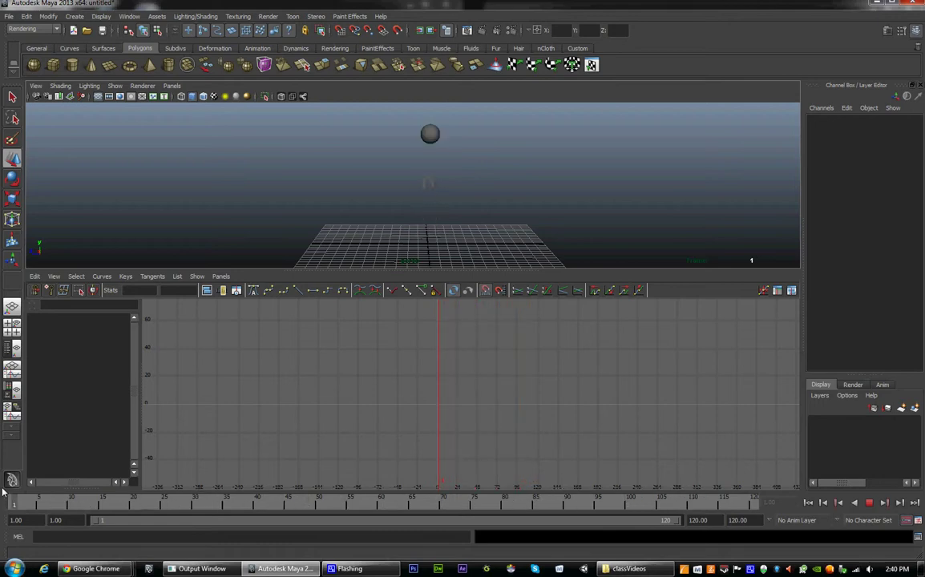
Set the sphere's Translate X and Translate Z to 0 at frame 1 and replay the start of the animation
{"action": "left_click", "coordinate": [430, 134]}
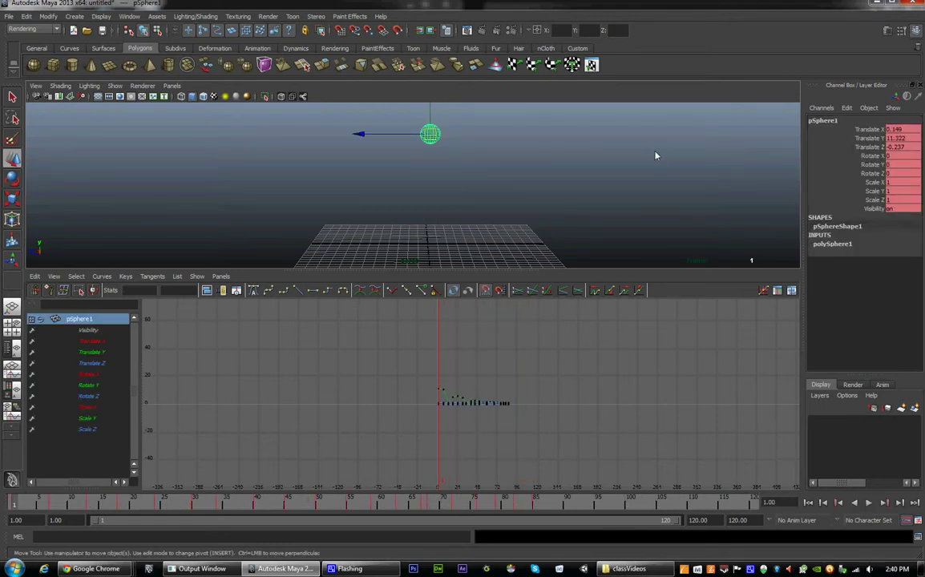
{"action": "middle_click_drag", "start_coordinate": [471, 405], "coordinate": [469, 380], "text": "alt"}
{"action": "right_click_drag", "start_coordinate": [470, 381], "coordinate": [492, 403], "text": "alt"}
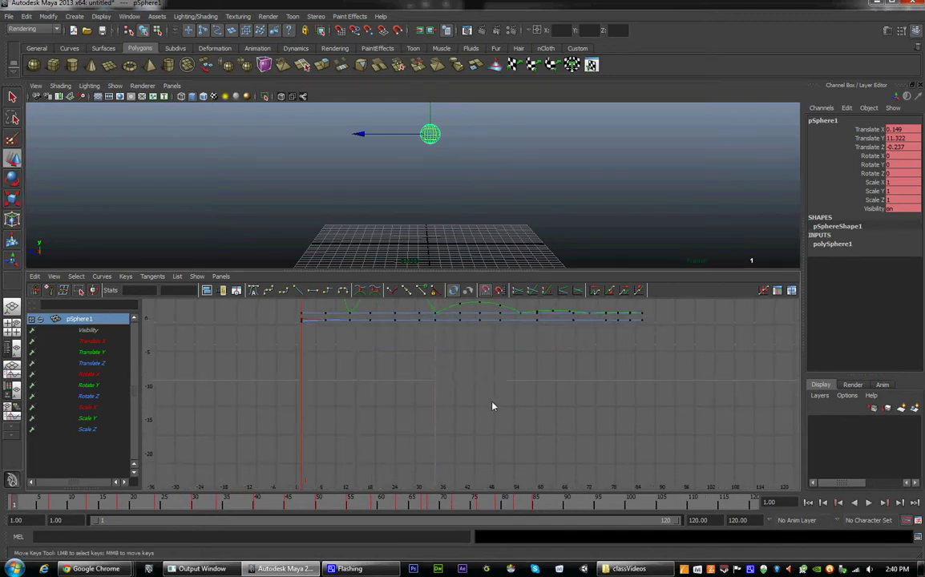
{"action": "middle_click_drag", "start_coordinate": [462, 385], "coordinate": [457, 468], "text": "alt"}
{"action": "mouse_move", "coordinate": [424, 433]}
{"action": "right_mouse_down", "text": "alt"}
{"action": "mouse_move", "coordinate": [435, 432]}
{"action": "mouse_move", "coordinate": [424, 431]}
{"action": "right_mouse_up", "text": "alt"}
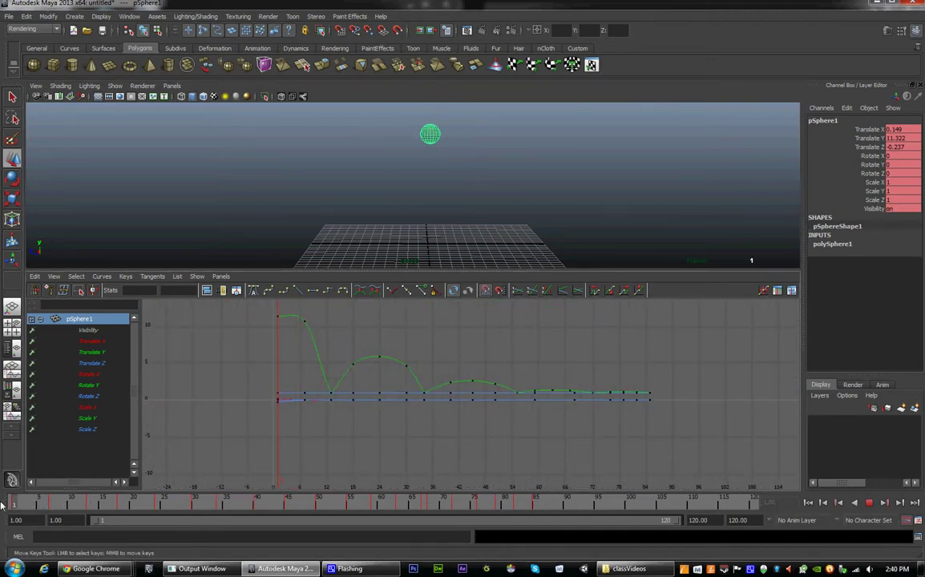
{"action": "double_click", "coordinate": [897, 129]}
{"action": "type", "text": "0"}
{"action": "key", "text": "Return"}
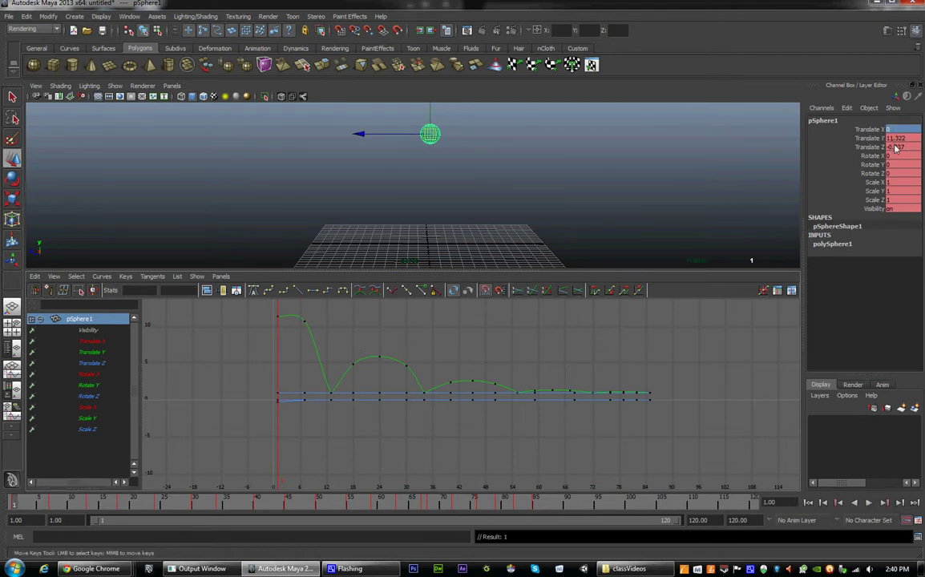
{"action": "left_click", "coordinate": [896, 147]}
{"action": "type", "text": "0"}
{"action": "key", "text": "Return"}
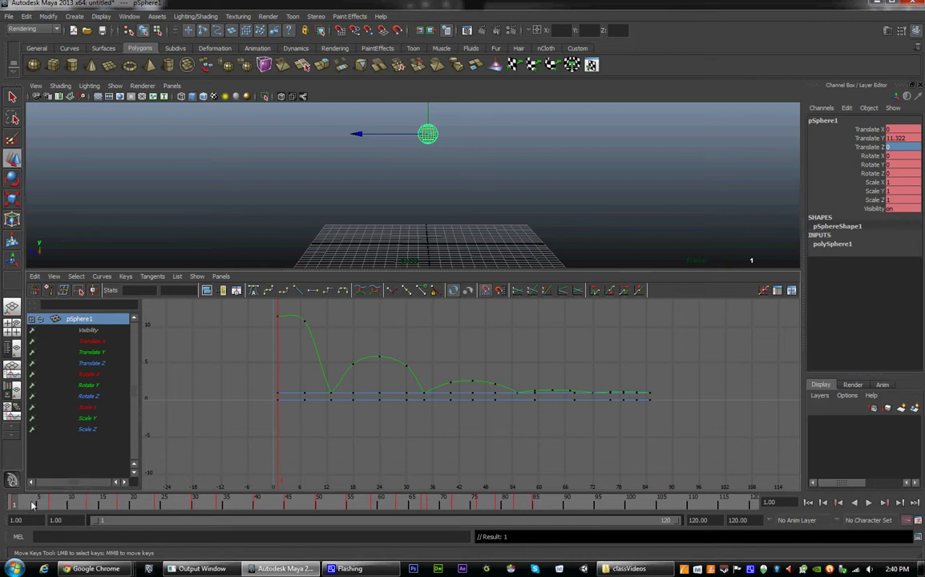
{"action": "key", "text": "alt+v"}
{"action": "left_click_drag", "start_coordinate": [66, 510], "coordinate": [9, 508]}
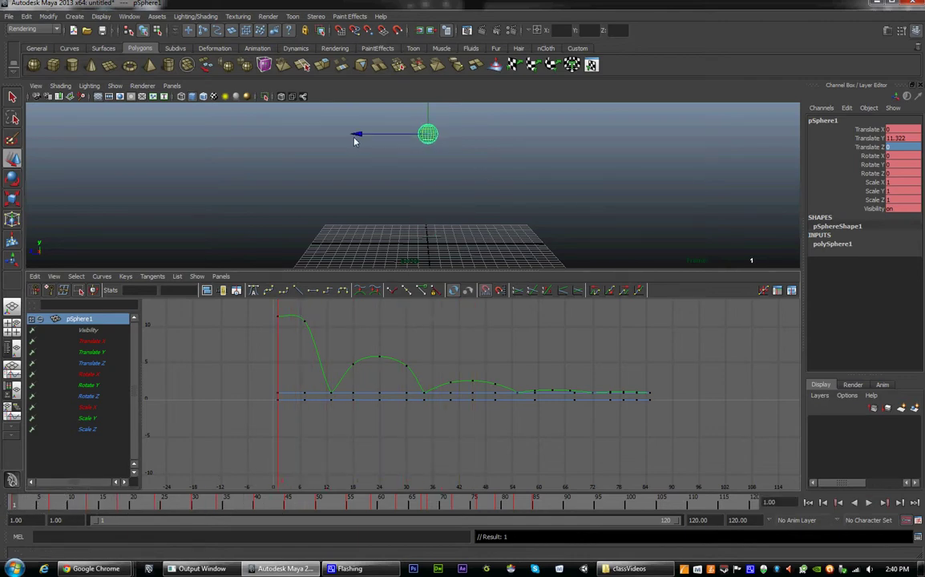
{"action": "key", "text": "space"}
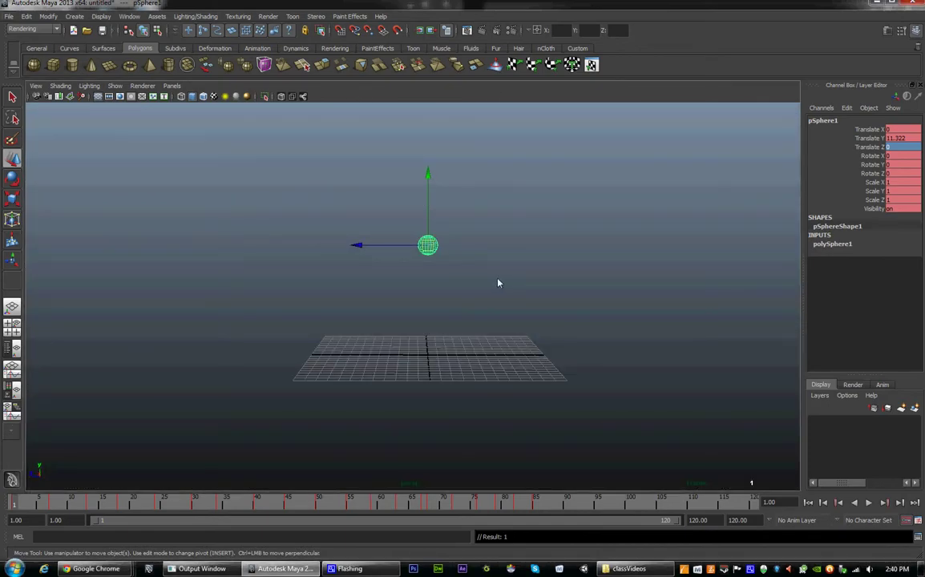
{"action": "key", "text": "space"}
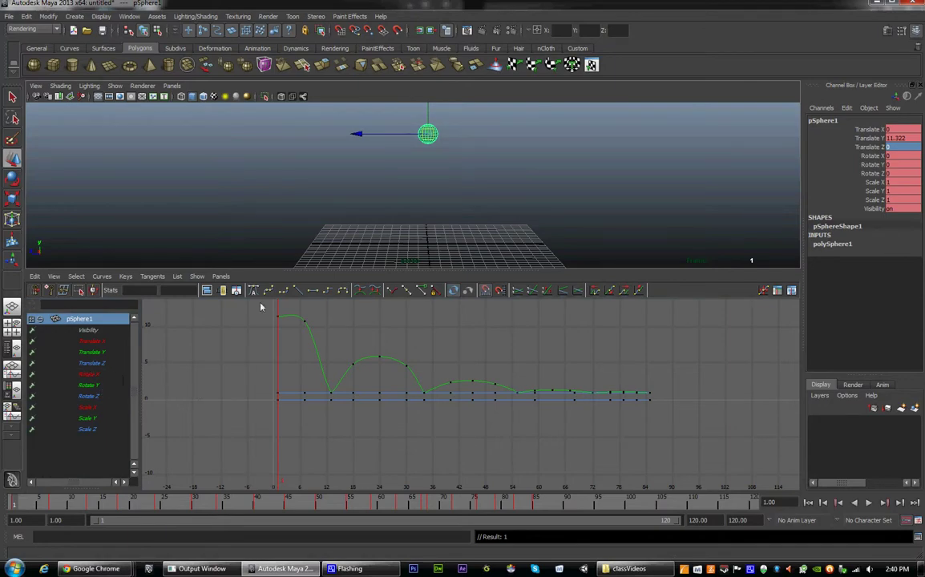
{"action": "key", "text": "space"}
{"action": "key", "text": "space"}
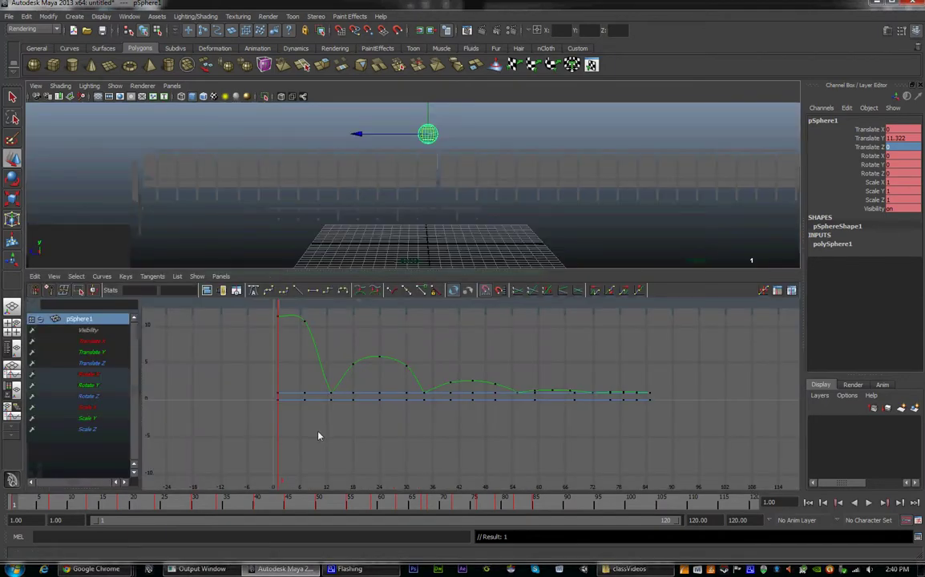
{"action": "key", "text": "space"}
{"action": "key", "text": "space"}
{"action": "key", "text": "space"}
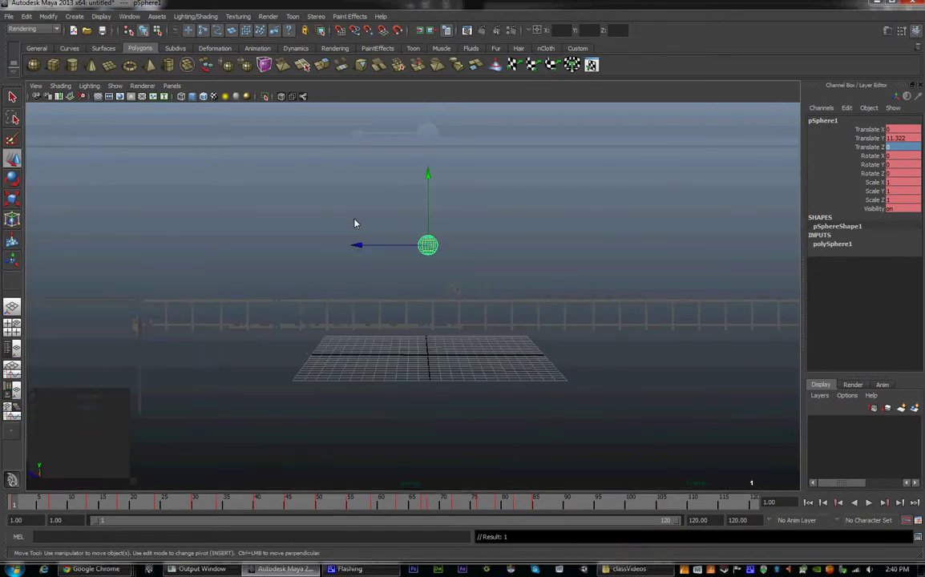
{"action": "key", "text": "space"}
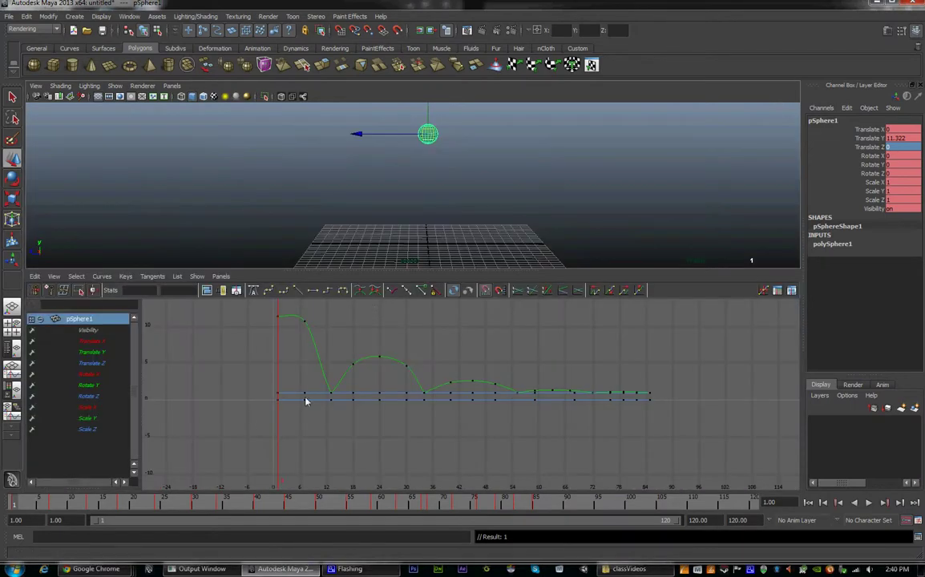
Delete all Translate Z keys of the sphere between the first and the last key
{"action": "left_click", "coordinate": [87, 364]}
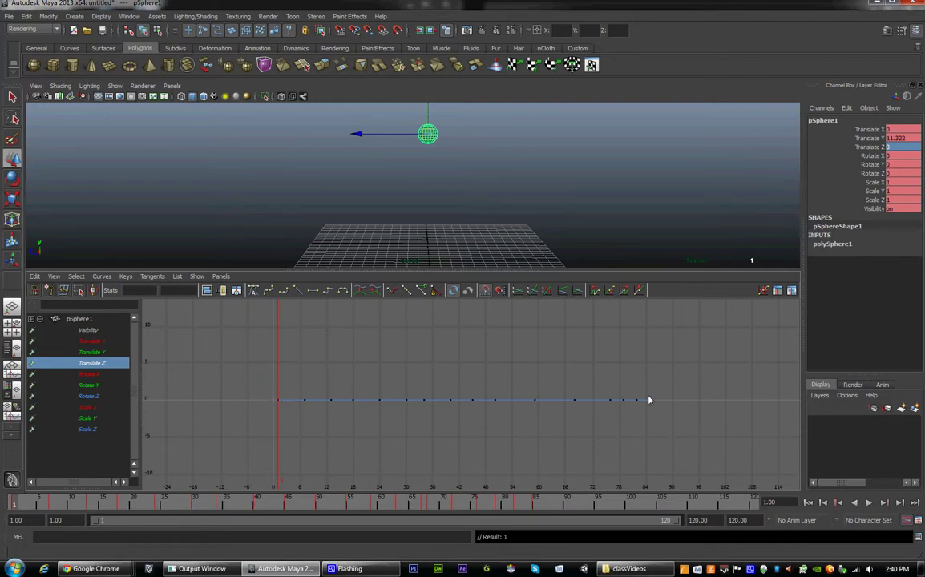
{"action": "left_click_drag", "start_coordinate": [297, 373], "coordinate": [642, 419]}
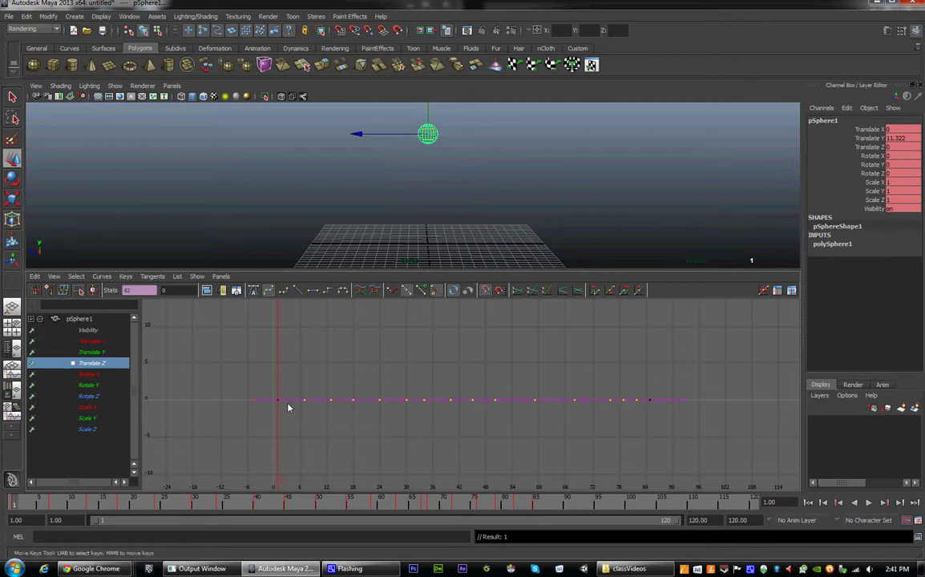
{"action": "left_click", "coordinate": [366, 410]}
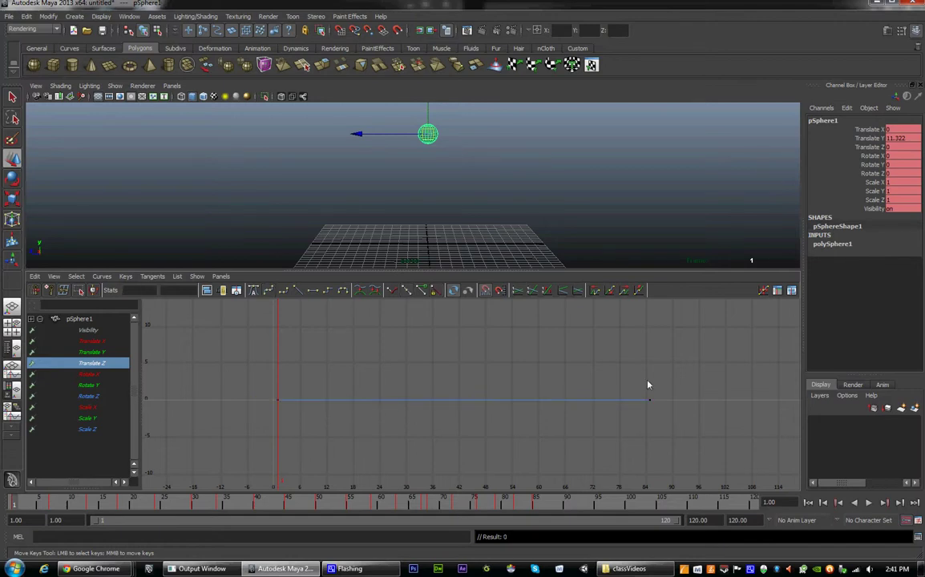
Move the last Translate Z key to frame 120 and set the current time to frame 120
{"action": "left_click_drag", "start_coordinate": [648, 384], "coordinate": [624, 424]}
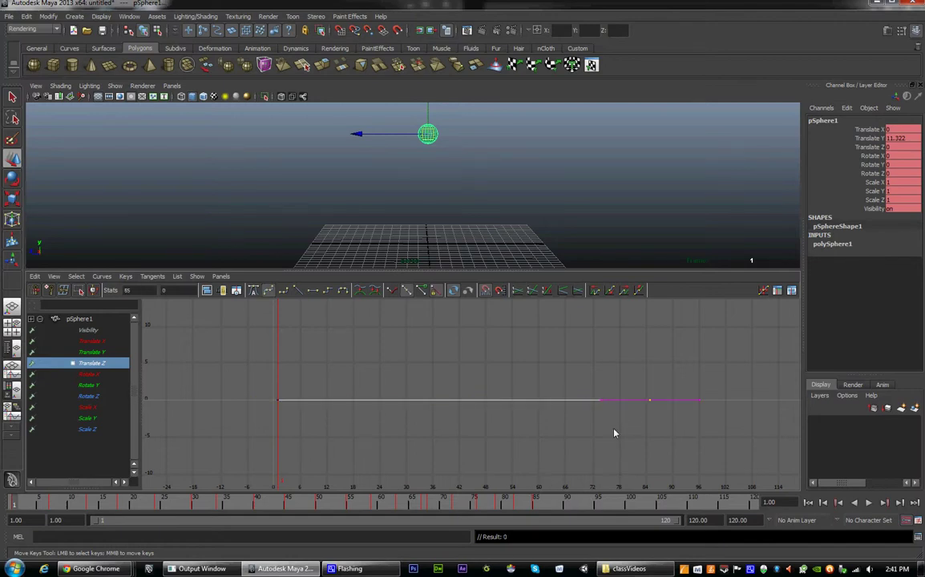
{"action": "middle_click_drag", "start_coordinate": [646, 431], "coordinate": [671, 427]}
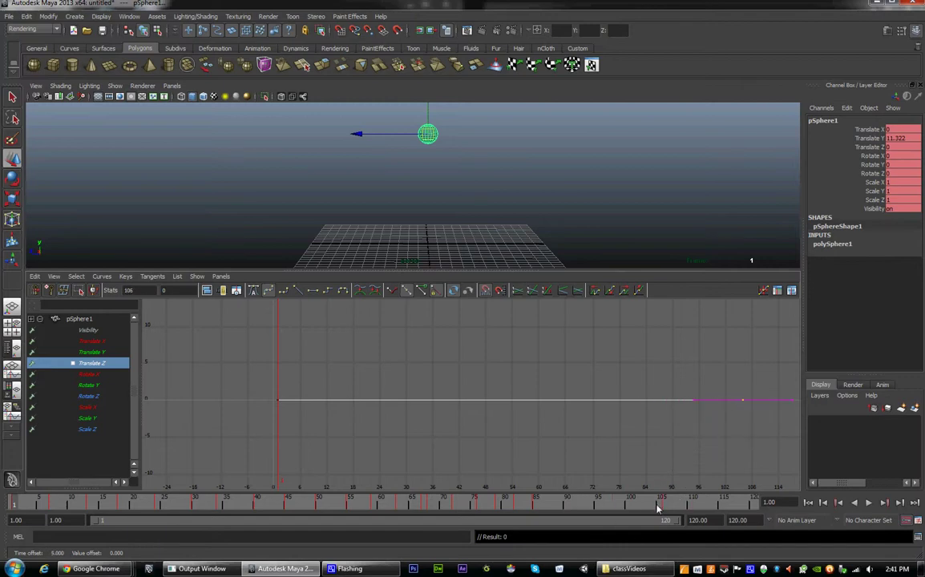
{"action": "middle_click_drag", "start_coordinate": [752, 437], "coordinate": [757, 435]}
{"action": "left_click", "coordinate": [754, 500]}
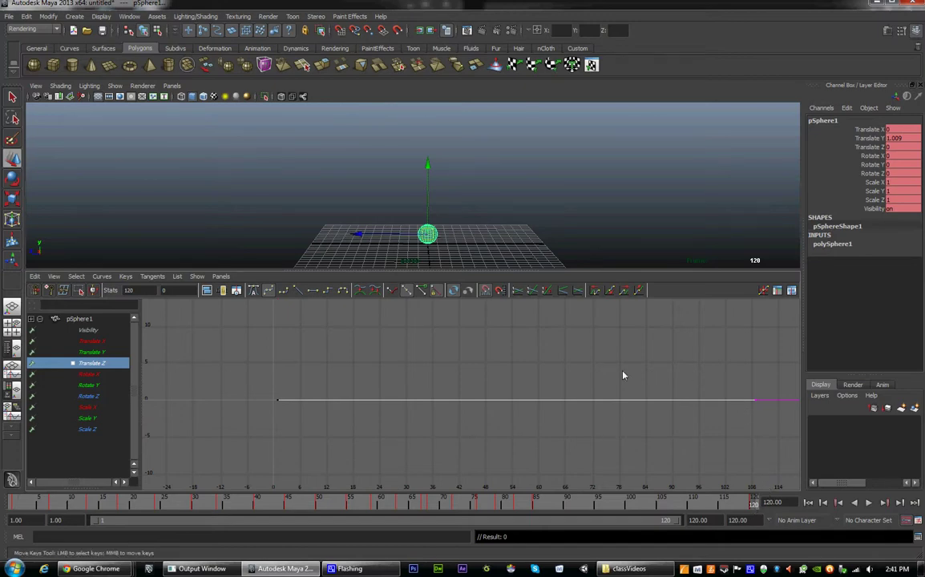
Lower the Translate Z key at frame 120 to about -32.8 and play back the animation from frame 1
{"action": "middle_click_drag", "start_coordinate": [678, 382], "coordinate": [476, 371], "text": "alt"}
{"action": "right_click_drag", "start_coordinate": [653, 381], "coordinate": [584, 379], "text": "alt"}
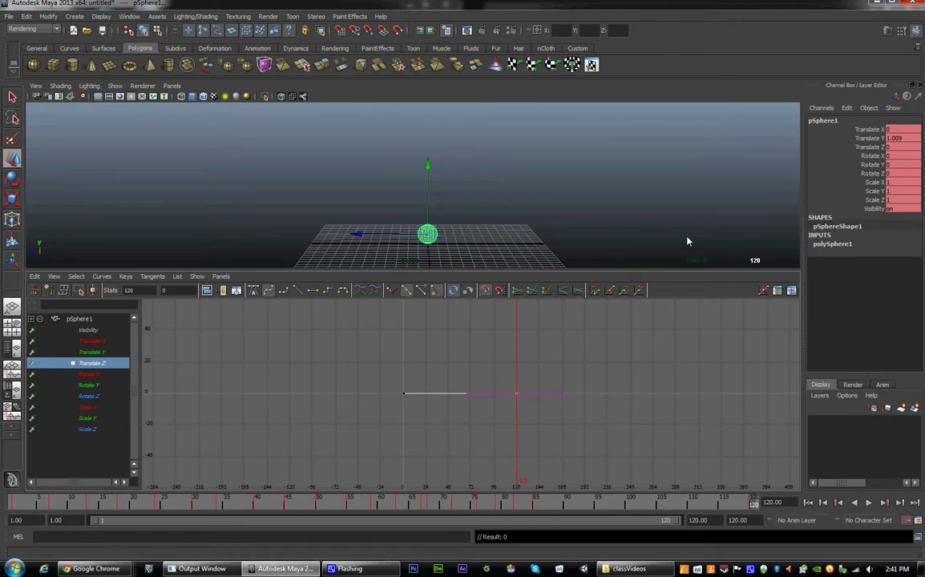
{"action": "middle_click_drag", "start_coordinate": [518, 405], "coordinate": [512, 457]}
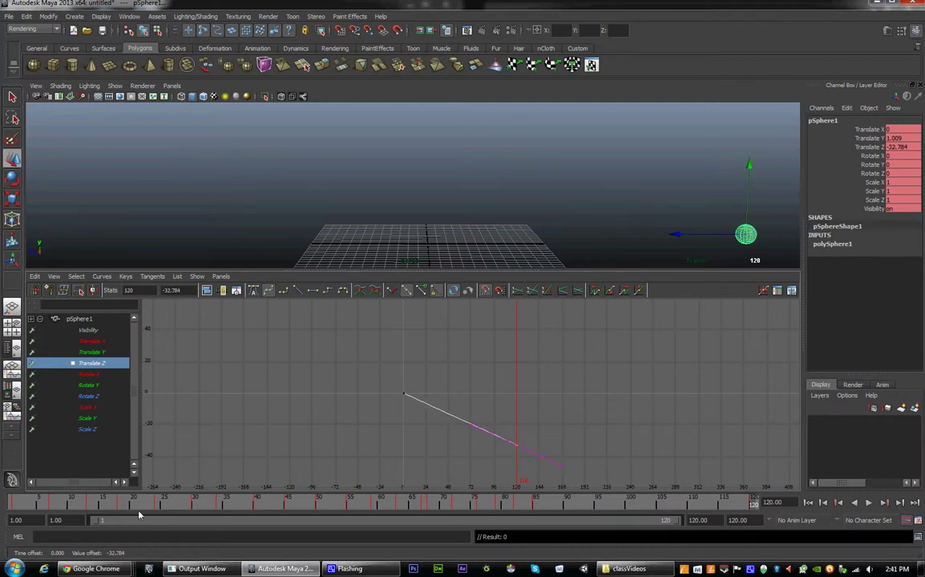
{"action": "left_click_drag", "start_coordinate": [35, 508], "coordinate": [2, 511]}
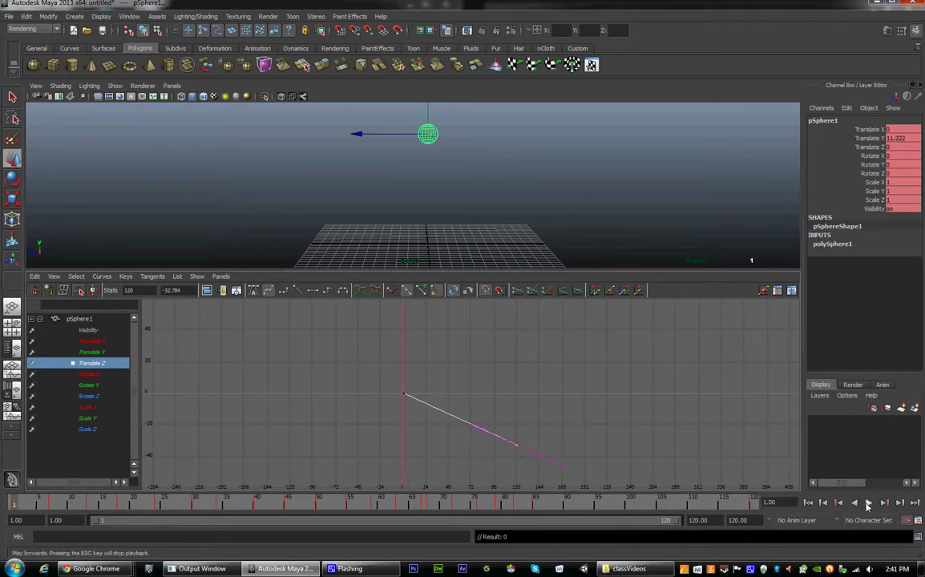
{"action": "left_click", "coordinate": [869, 502]}
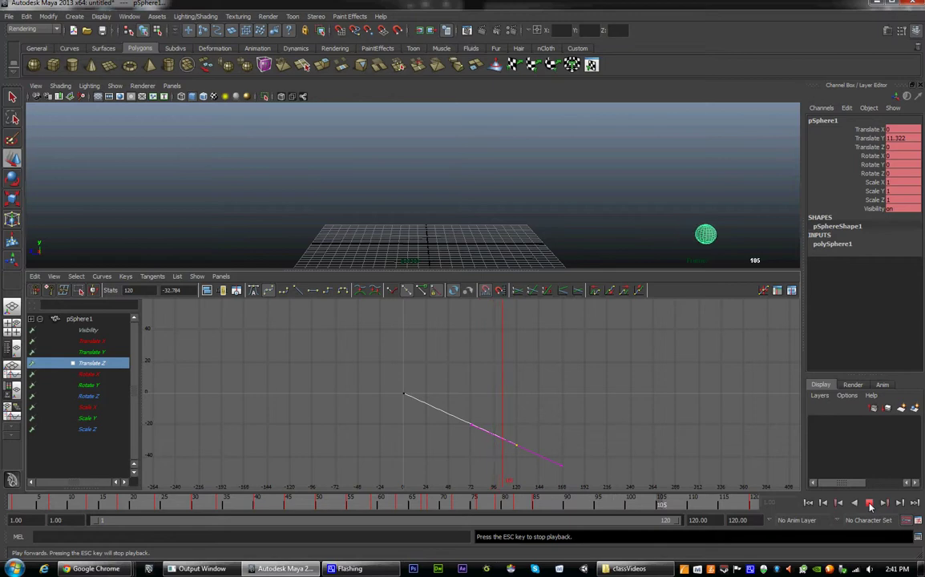
{"action": "left_click", "coordinate": [869, 503]}
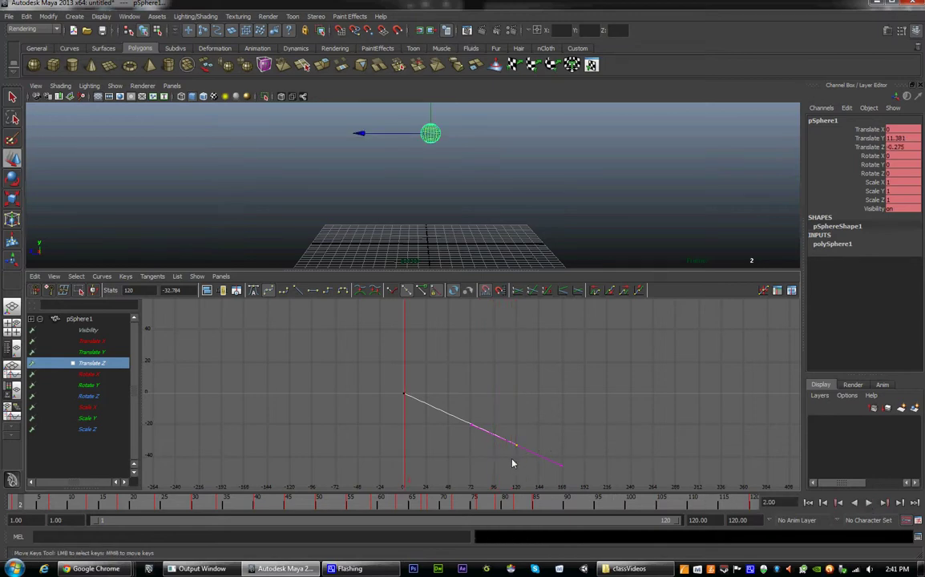
Set the Translate Z key at frame 120 to about -20.6 and play back the animation
{"action": "middle_click_drag", "start_coordinate": [513, 463], "coordinate": [512, 440]}
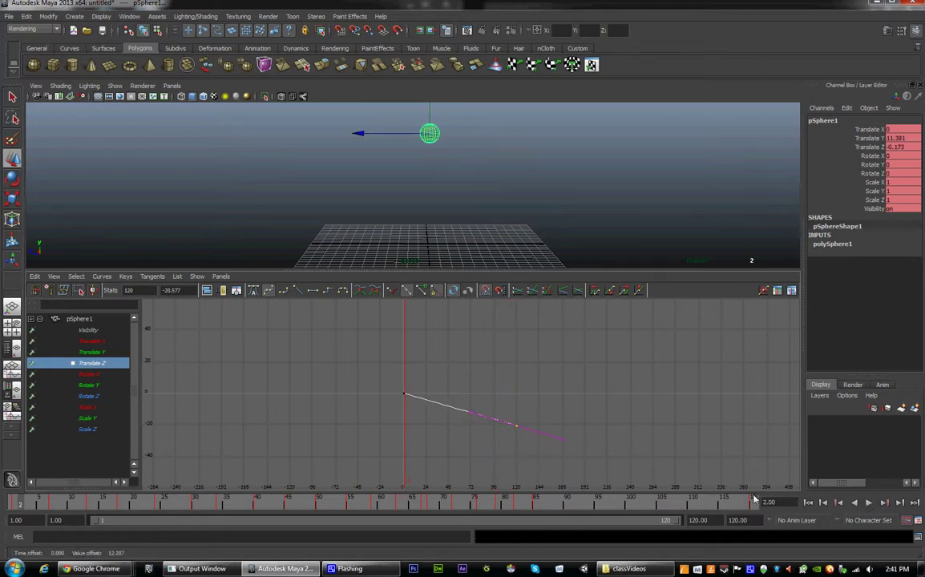
{"action": "left_click", "coordinate": [871, 505]}
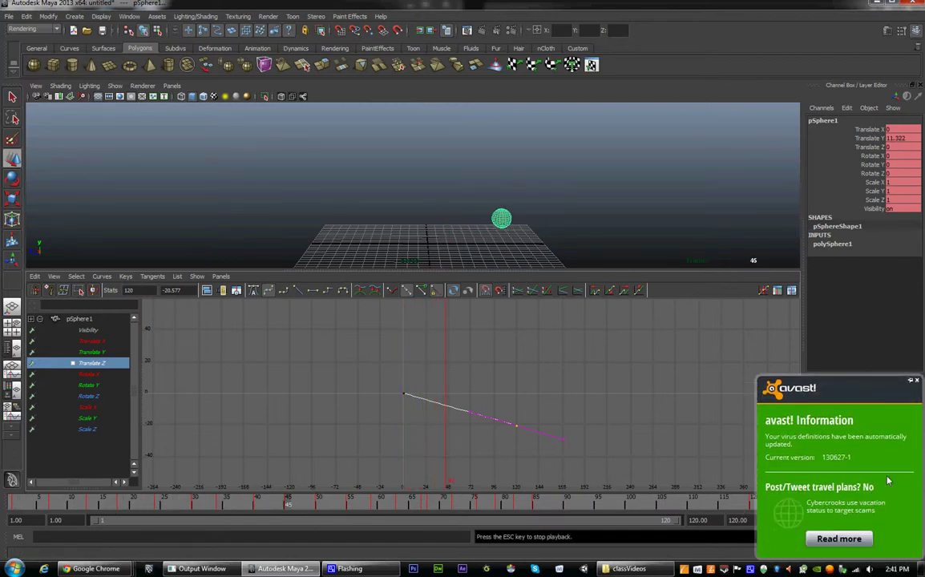
{"action": "left_click", "coordinate": [918, 379]}
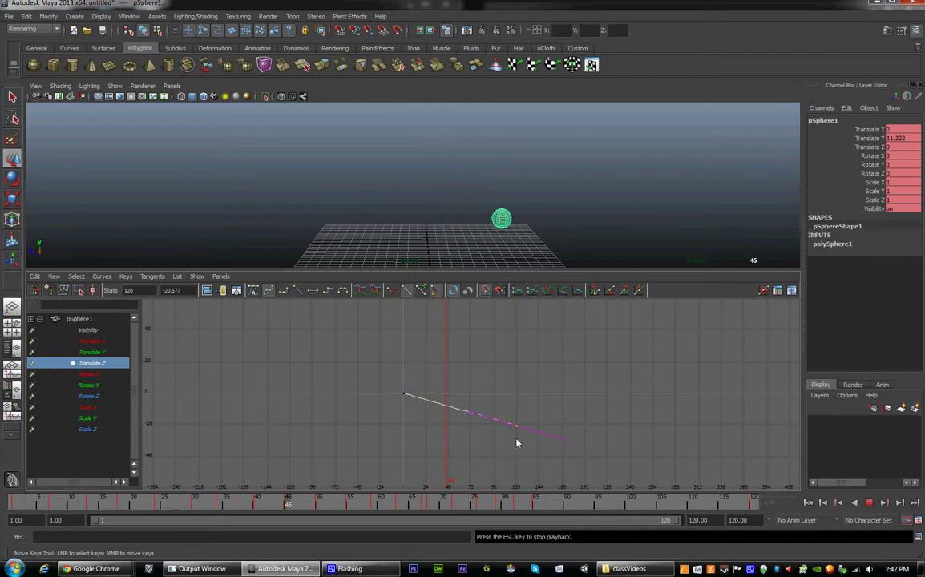
{"action": "left_click", "coordinate": [871, 505]}
Try to level the incoming tangent handle of the last Translate Z key by hand
{"action": "middle_click_drag", "start_coordinate": [515, 418], "coordinate": [544, 385]}
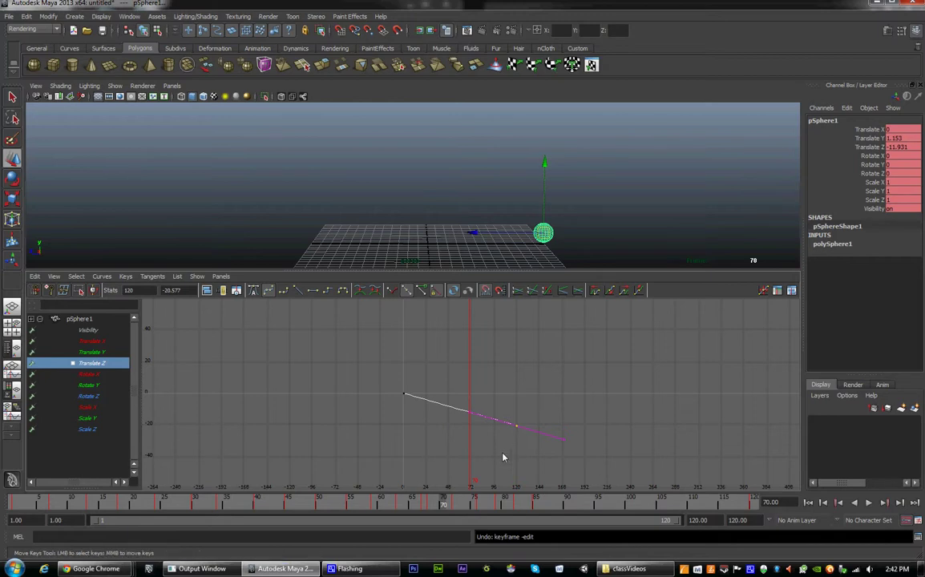
{"action": "left_click_drag", "start_coordinate": [497, 397], "coordinate": [483, 442]}
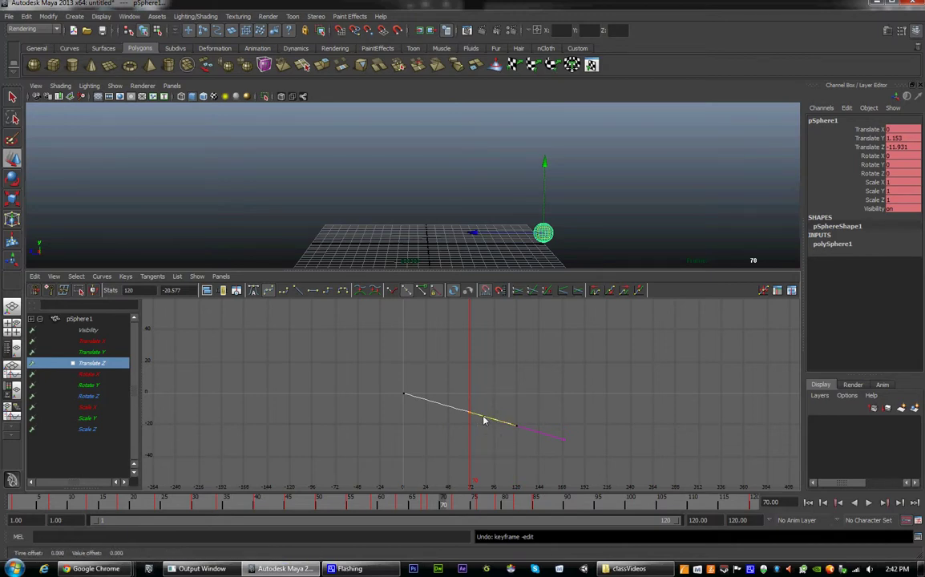
{"action": "middle_click_drag", "start_coordinate": [483, 421], "coordinate": [482, 433]}
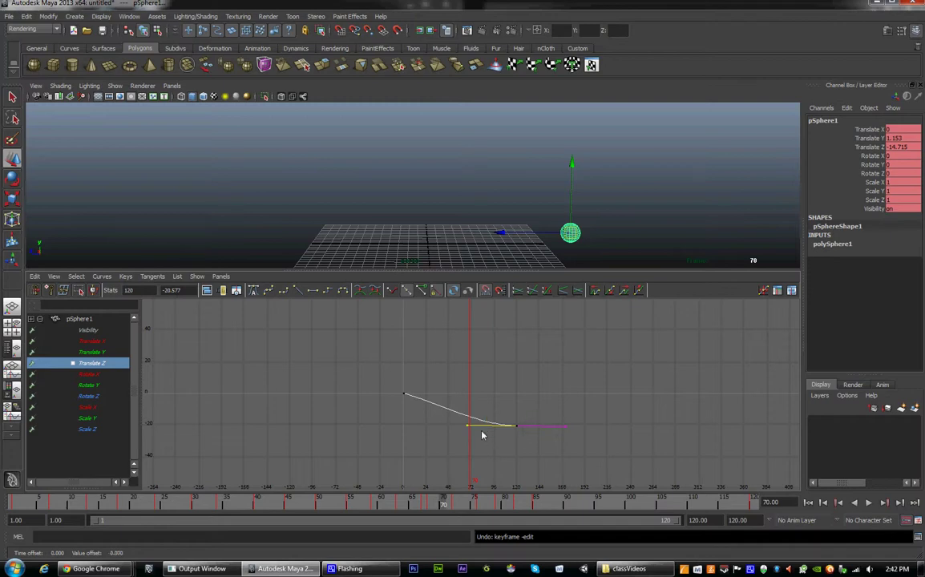
{"action": "middle_click_drag", "start_coordinate": [482, 433], "coordinate": [482, 434]}
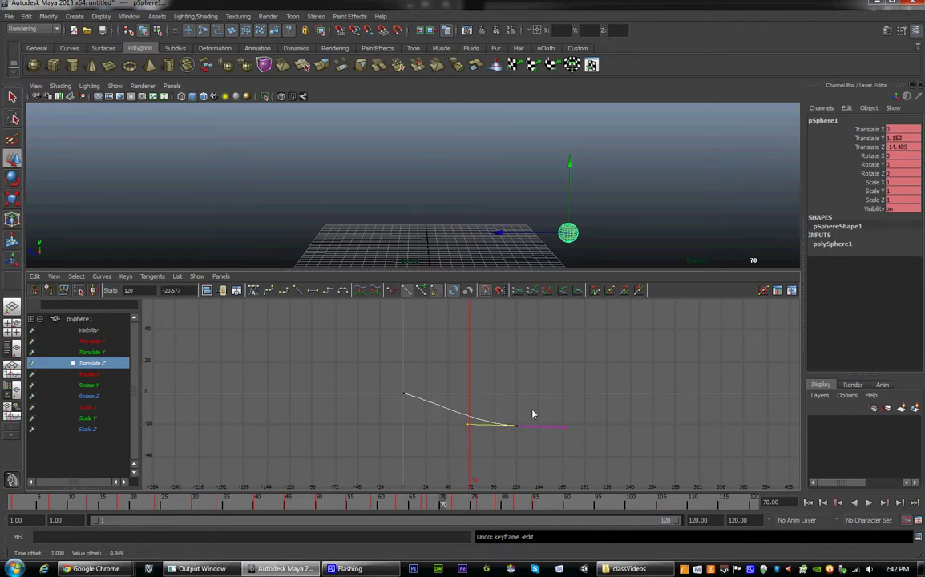
Apply flat tangents to the last Translate Z key and play back the animation
{"action": "left_click_drag", "start_coordinate": [532, 410], "coordinate": [493, 454]}
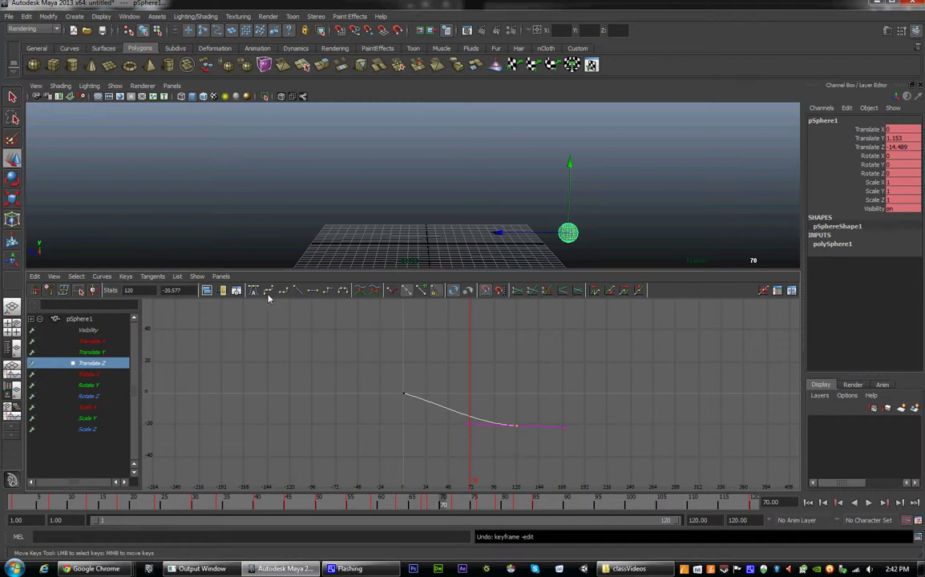
{"action": "left_click", "coordinate": [314, 293]}
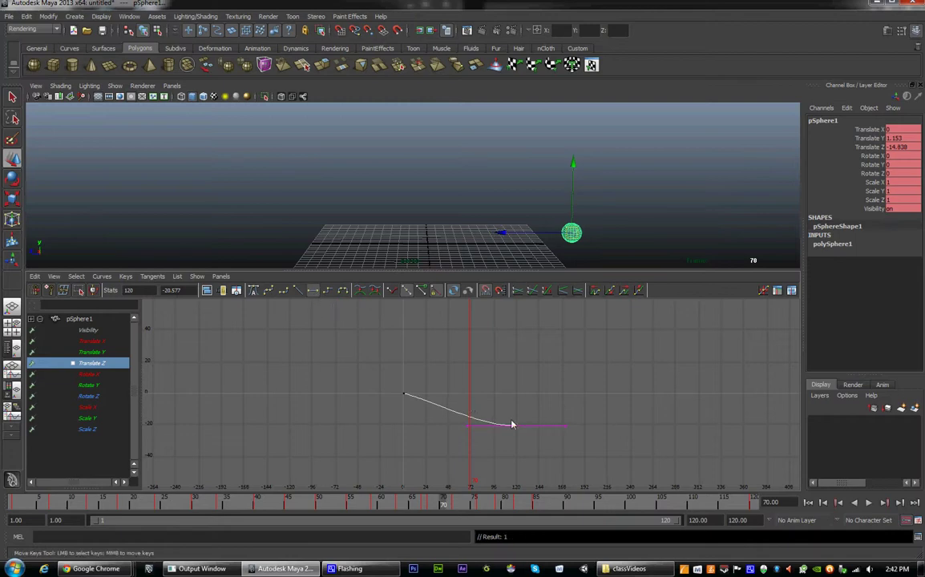
{"action": "left_click", "coordinate": [868, 503]}
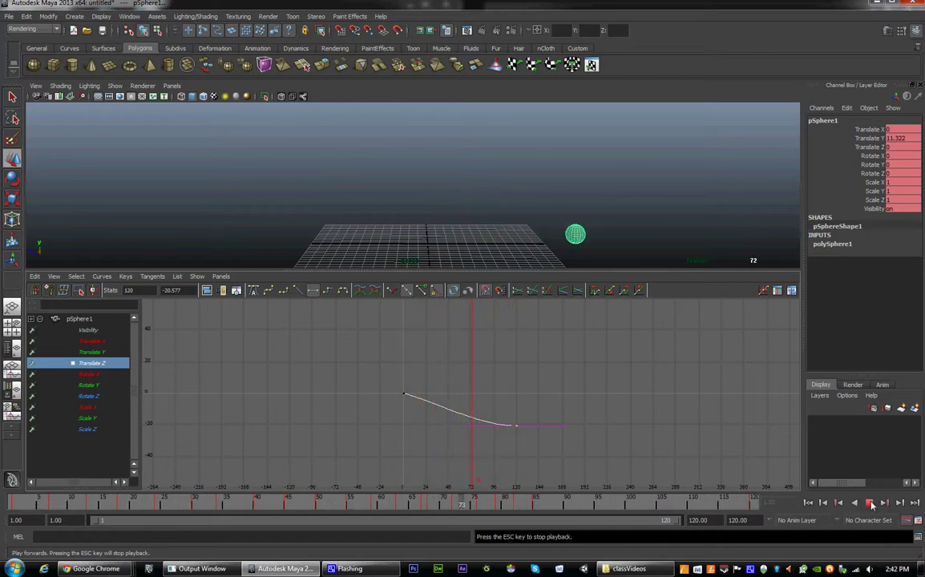
Steepen the outgoing tangent of the first Translate Z key downward for a faster start, and play back the animation
{"action": "left_click", "coordinate": [868, 503]}
{"action": "left_click", "coordinate": [404, 393]}
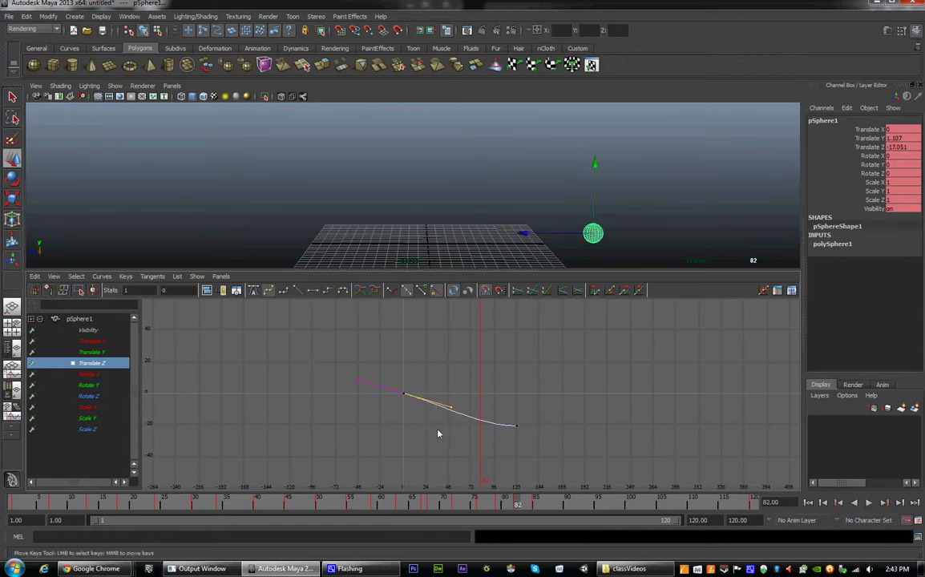
{"action": "middle_click_drag", "start_coordinate": [437, 434], "coordinate": [427, 447]}
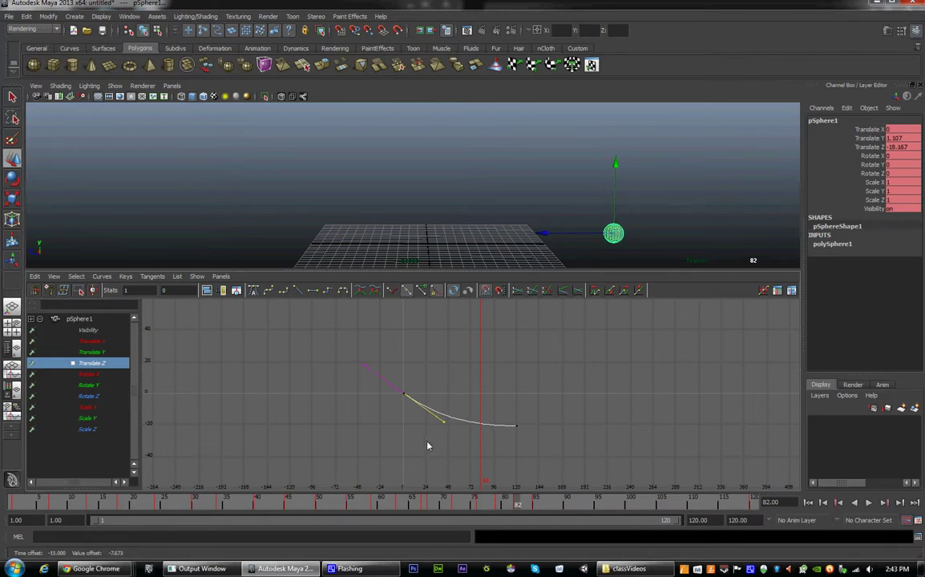
{"action": "left_click", "coordinate": [69, 502]}
{"action": "left_click", "coordinate": [868, 502]}
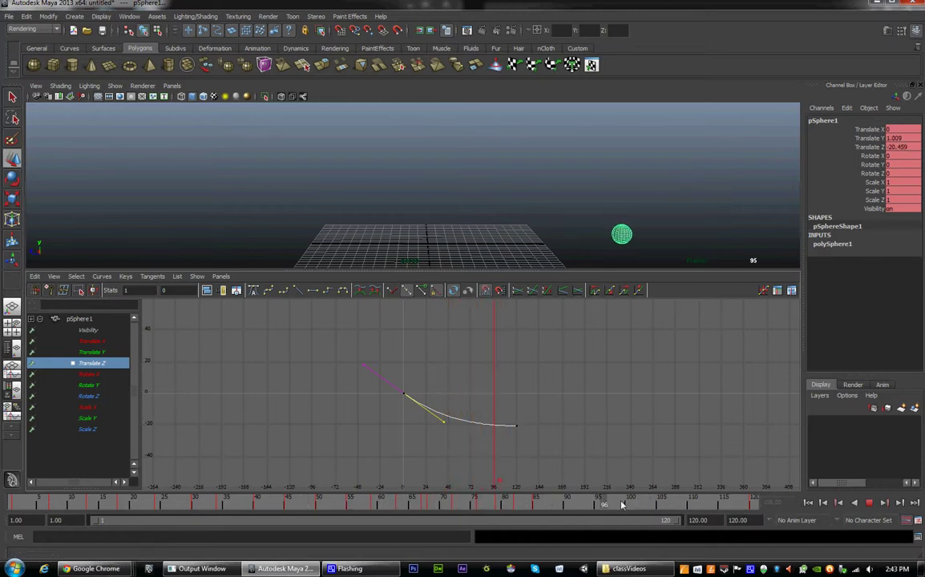
Key the ball near the end at frame 109 and place the new Translate Z key at frame 110 with value -20.577
{"action": "left_click_drag", "start_coordinate": [718, 506], "coordinate": [686, 507]}
{"action": "right_click_drag", "start_coordinate": [504, 433], "coordinate": [553, 435], "text": "alt"}
{"action": "middle_click_drag", "start_coordinate": [553, 436], "coordinate": [440, 465], "text": "alt"}
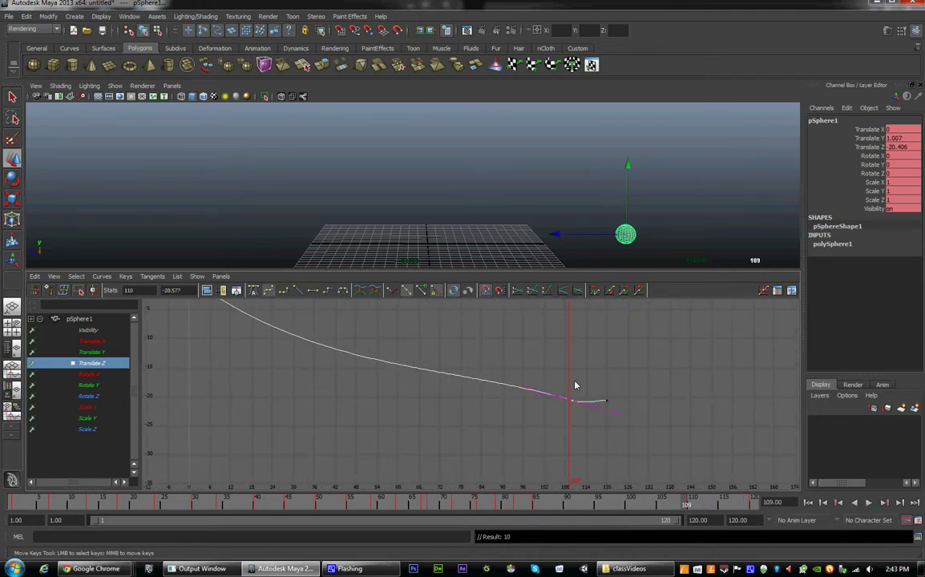
Examine the Translate Z curve between the keys at frames 110 and 120, and play back the animation from frame 1
{"action": "right_click_drag", "start_coordinate": [482, 367], "coordinate": [520, 422], "text": "alt"}
{"action": "middle_click_drag", "start_coordinate": [519, 423], "coordinate": [317, 343], "text": "alt"}
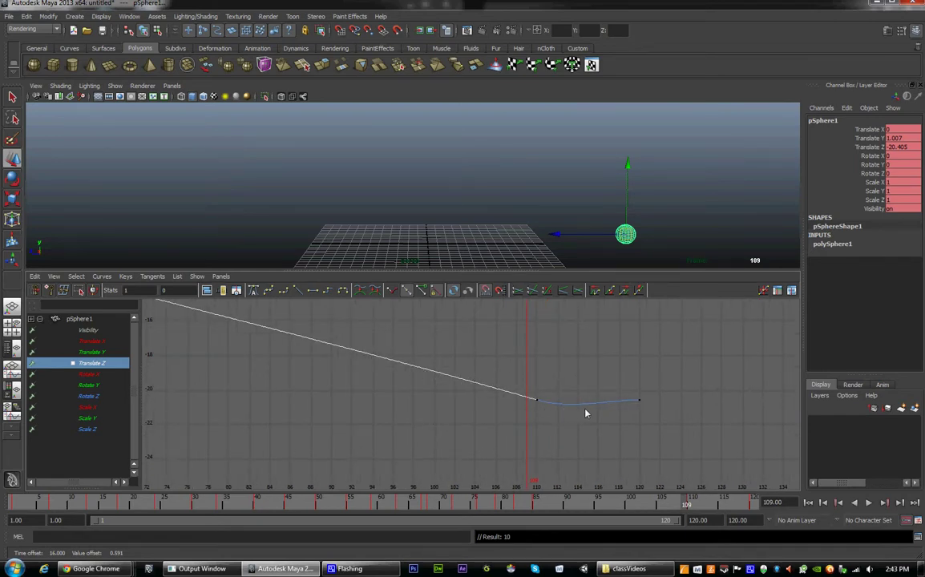
{"action": "middle_click_drag", "start_coordinate": [605, 409], "coordinate": [577, 384], "text": "alt"}
{"action": "left_click", "coordinate": [620, 395]}
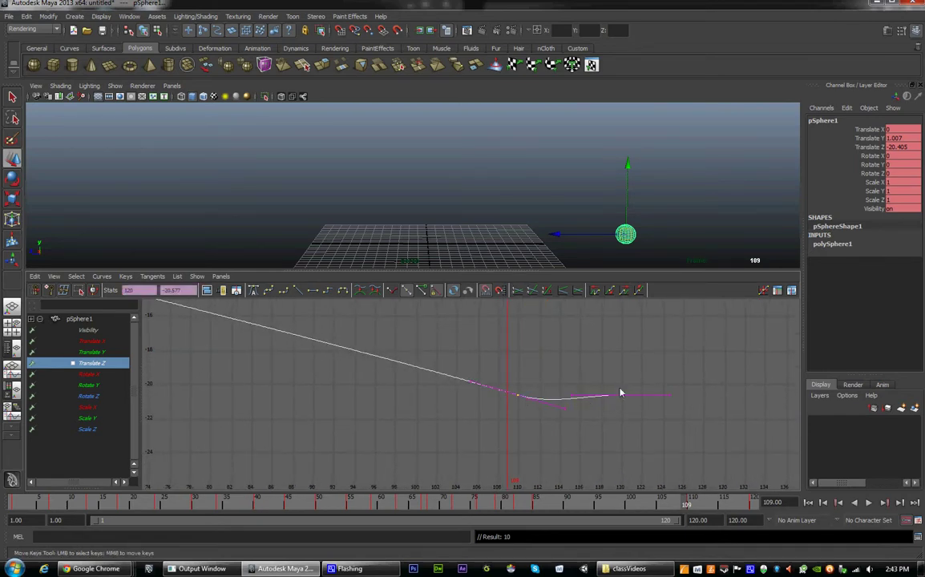
{"action": "key", "text": "f"}
{"action": "scroll", "coordinate": [618, 410], "scroll_direction": "down", "scroll_amount": 5}
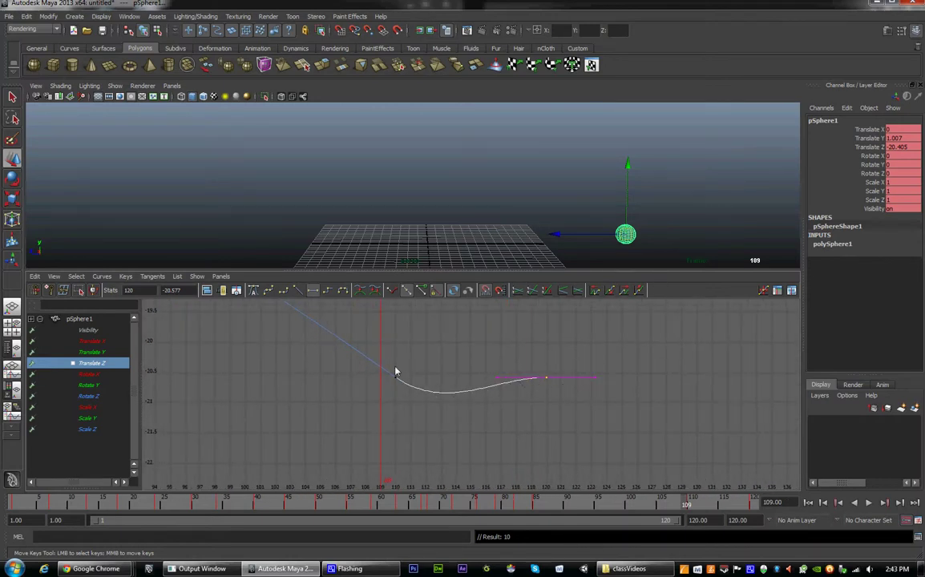
{"action": "left_click", "coordinate": [432, 456]}
{"action": "left_click_drag", "start_coordinate": [661, 502], "coordinate": [2, 508]}
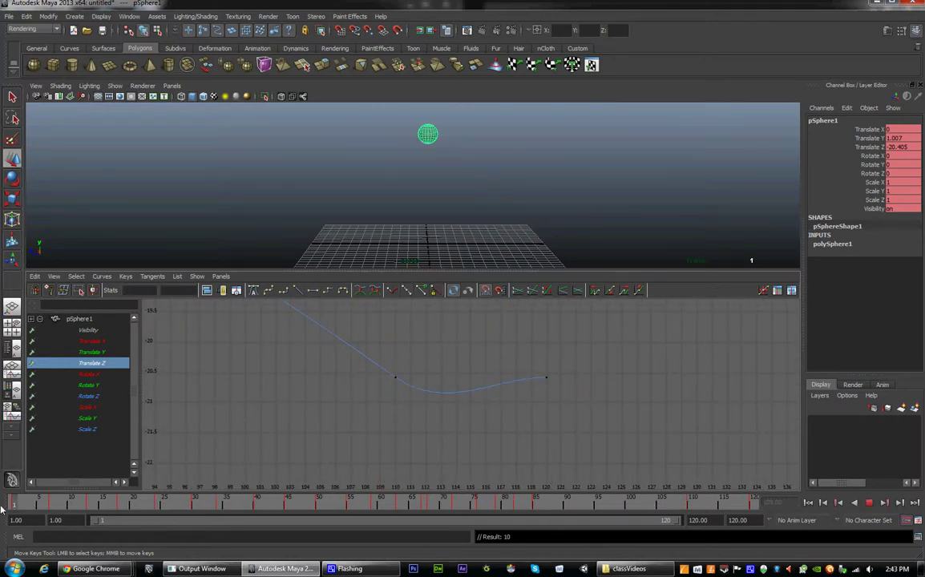
{"action": "left_click", "coordinate": [868, 503]}
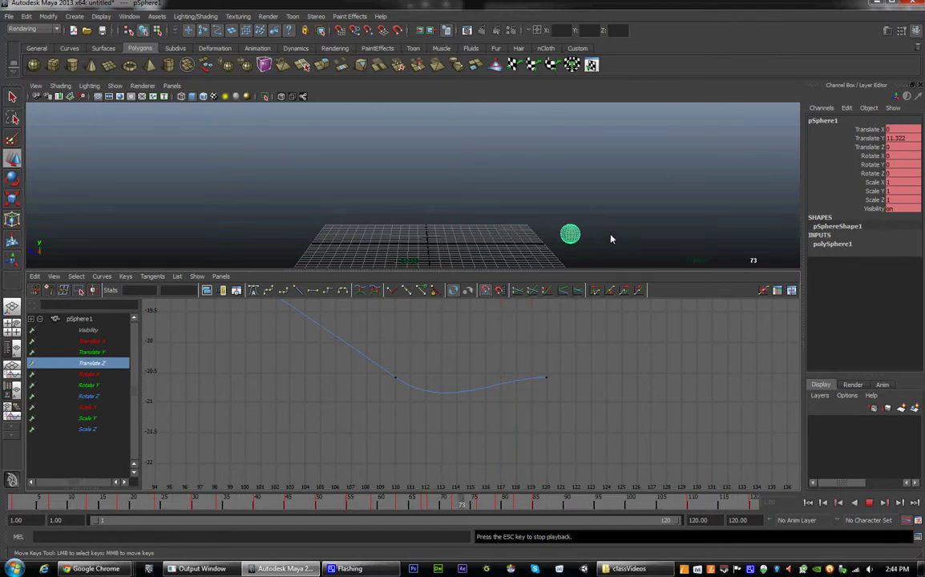
{"action": "left_click", "coordinate": [870, 503]}
Compress the ball's keys across frames 1 to 120 so the range ends at frame 85, and snap them to whole frames
{"action": "left_click_drag", "start_coordinate": [757, 503], "coordinate": [11, 505], "text": "shift"}
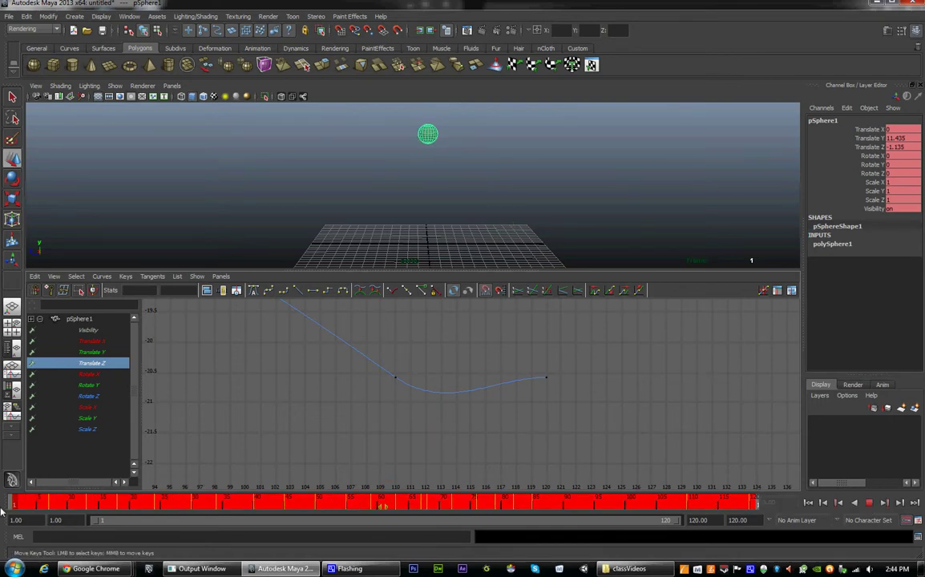
{"action": "left_click_drag", "start_coordinate": [756, 509], "coordinate": [533, 512], "text": "shift"}
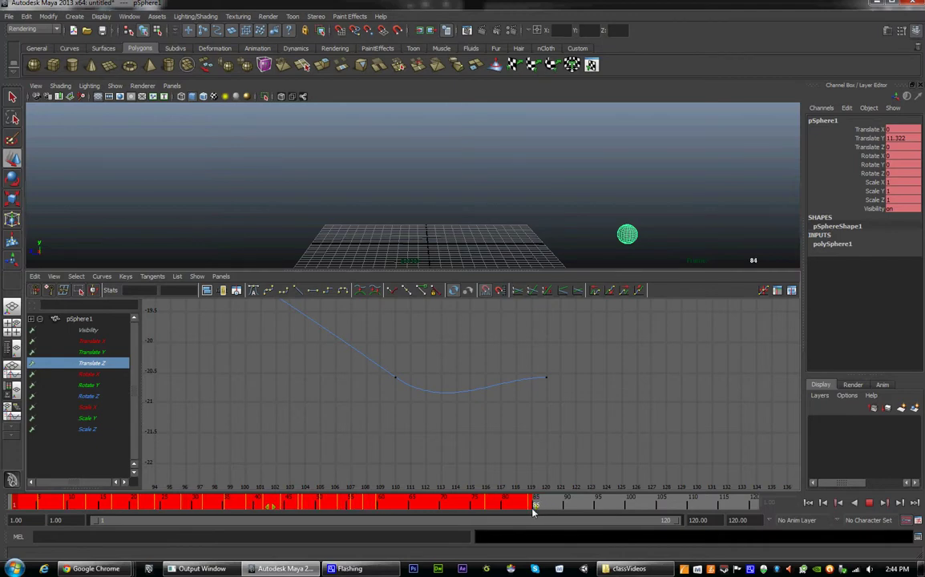
{"action": "right_click", "coordinate": [461, 504]}
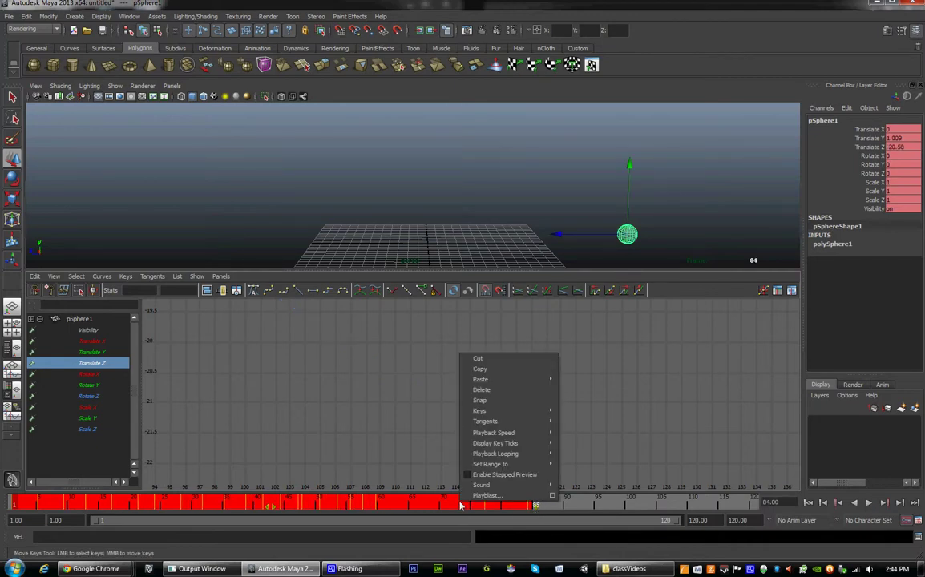
{"action": "left_click", "coordinate": [492, 404]}
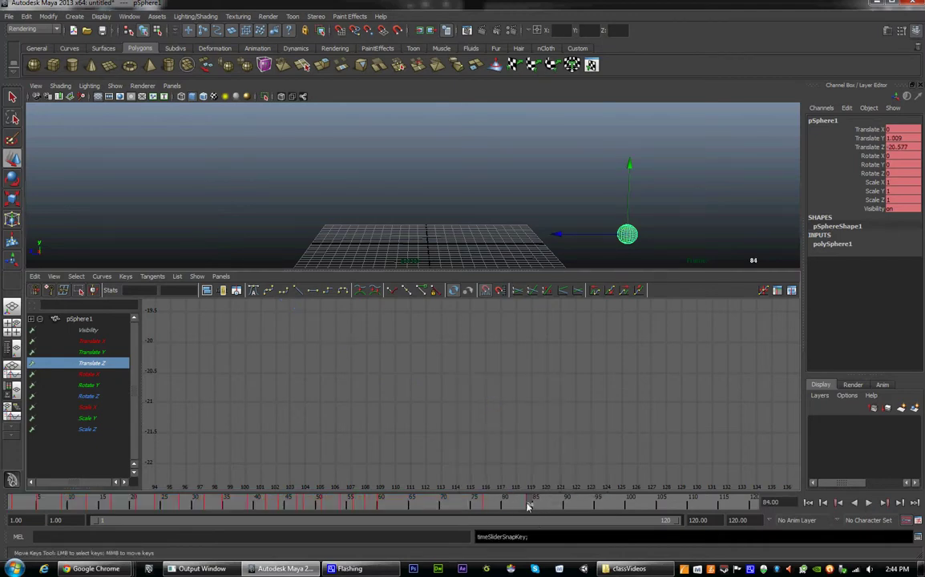
Play back the compressed animation from frame 1 to check the overall timing
{"action": "left_click_drag", "start_coordinate": [528, 506], "coordinate": [5, 478]}
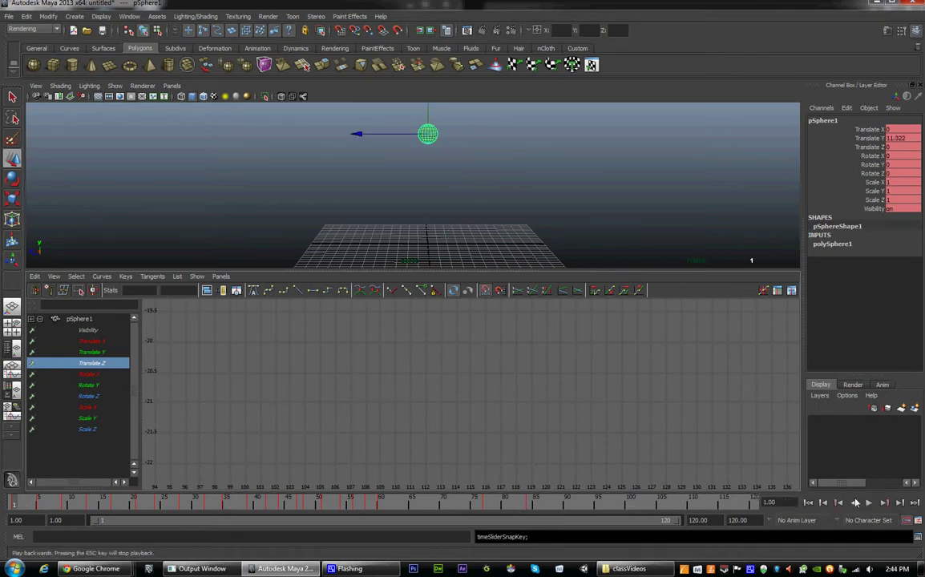
{"action": "left_click", "coordinate": [868, 502]}
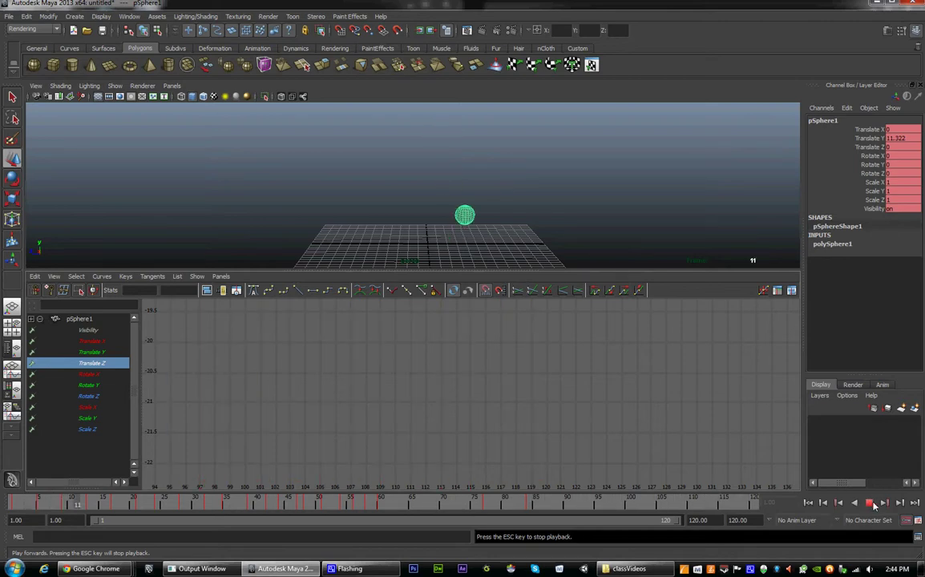
{"action": "left_click", "coordinate": [870, 502]}
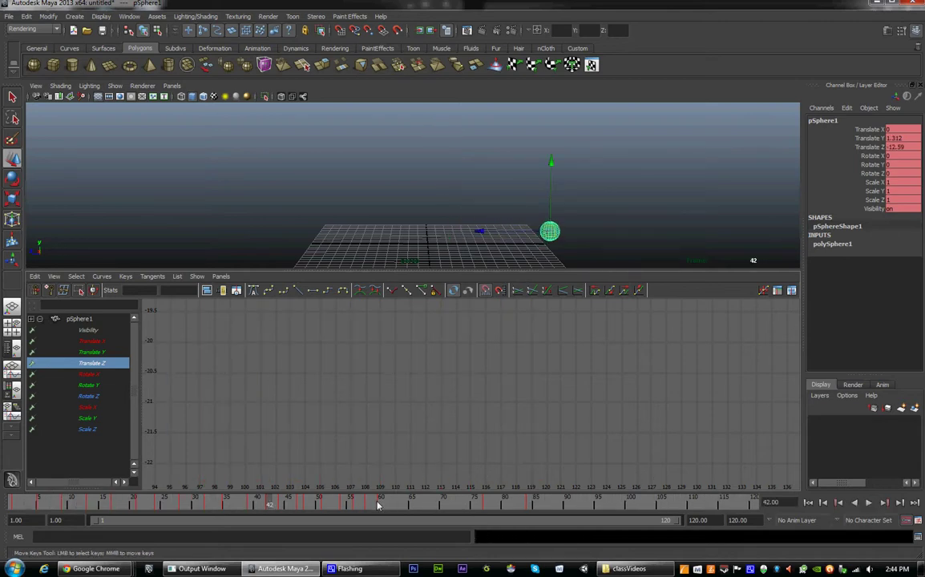
Compress the keys between frames 24 and 60 so the range ends at about frame 52, and snap them to whole frames
{"action": "left_click_drag", "start_coordinate": [379, 505], "coordinate": [157, 506], "text": "shift"}
{"action": "left_click_drag", "start_coordinate": [385, 507], "coordinate": [331, 507]}
{"action": "right_click", "coordinate": [287, 502]}
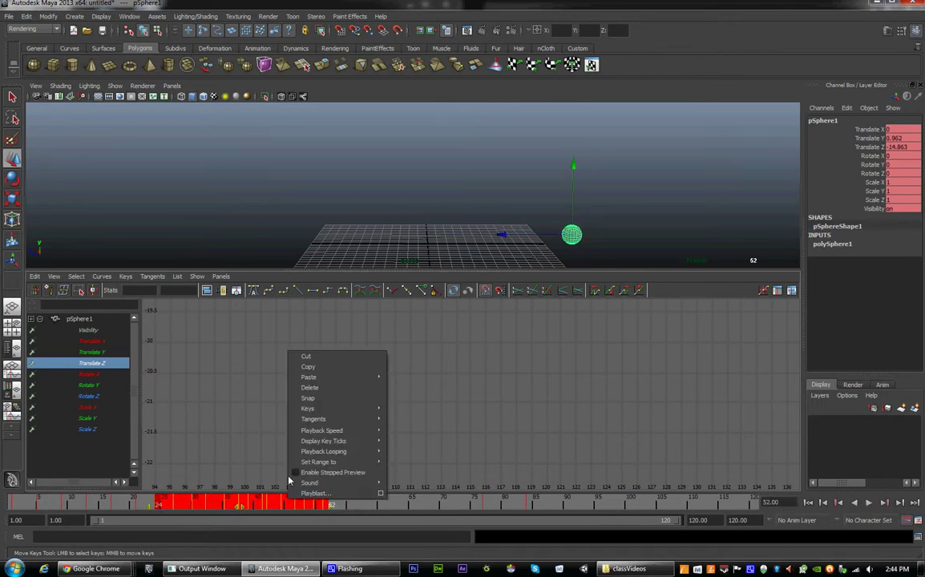
{"action": "left_click", "coordinate": [313, 399]}
Play back the animation from frame 1 to check the timing of the middle bounces
{"action": "left_click_drag", "start_coordinate": [265, 499], "coordinate": [3, 507]}
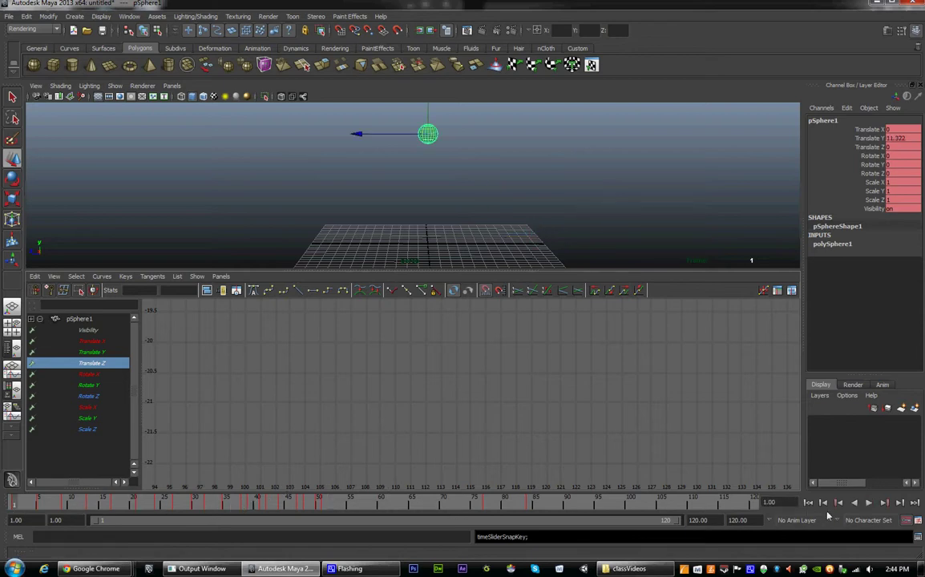
{"action": "left_click", "coordinate": [868, 504]}
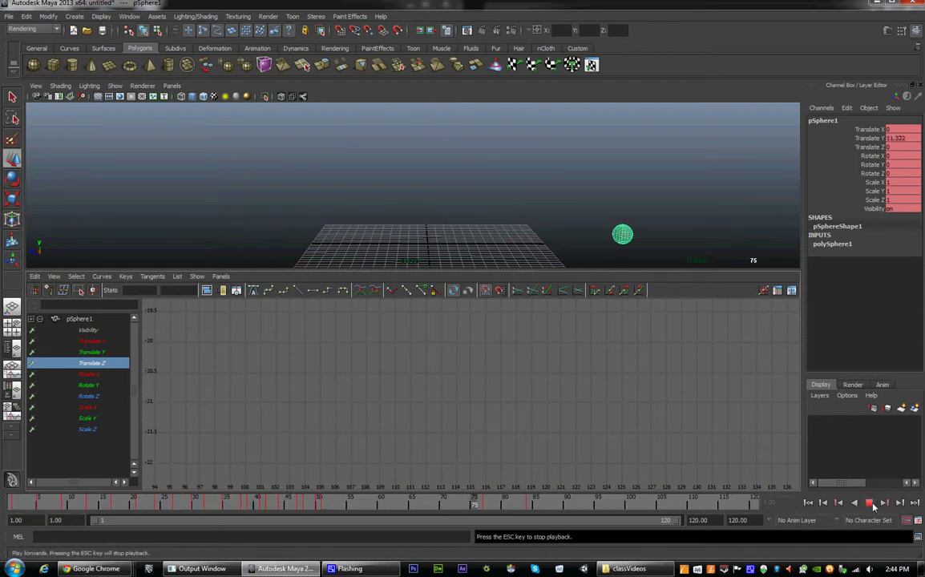
{"action": "left_click", "coordinate": [871, 504]}
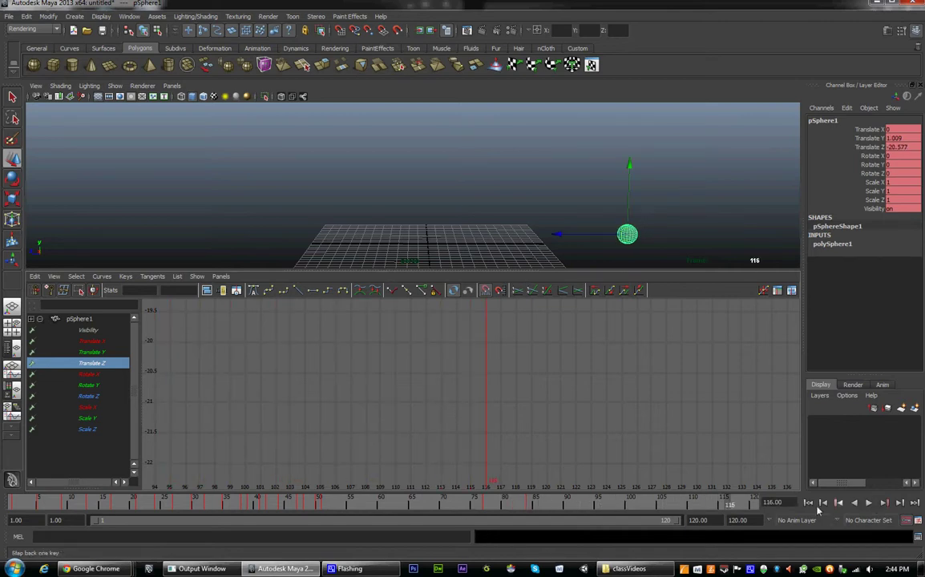
{"action": "key", "text": "alt+v"}
{"action": "left_click_drag", "start_coordinate": [530, 505], "coordinate": [498, 510], "text": "shift"}
{"action": "key", "text": "alt+v"}
{"action": "key", "text": "alt+v"}
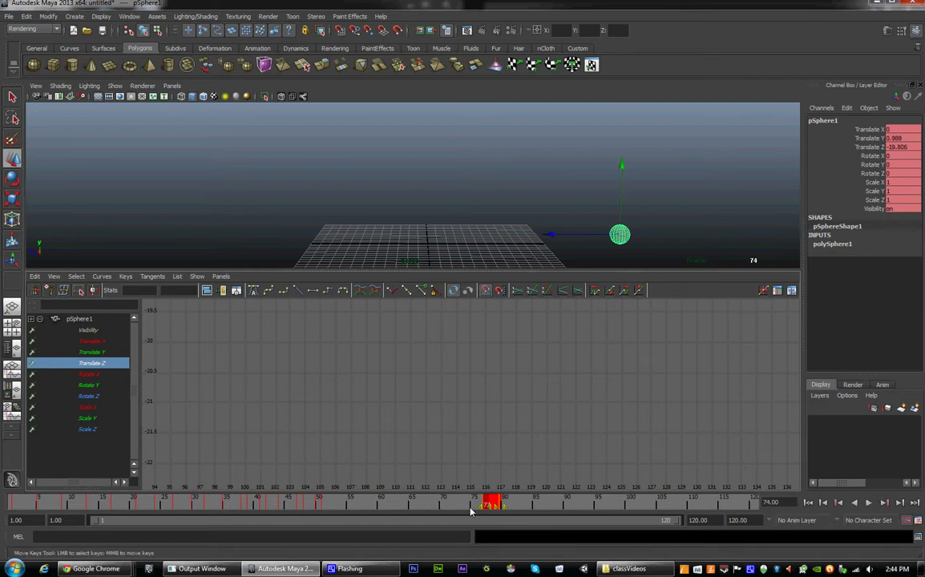
{"action": "key", "text": "ctrl+z"}
{"action": "key", "text": "ctrl+z"}
{"action": "key", "text": "alt+v"}
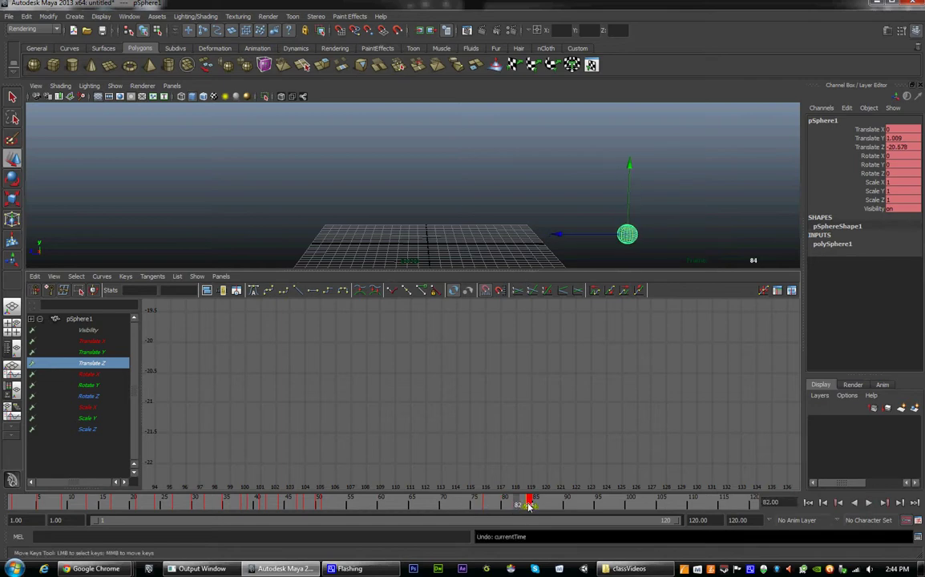
Move the last two keys, at frames 77 and 84, earlier together so they start at frame 60
{"action": "left_click_drag", "start_coordinate": [528, 505], "coordinate": [487, 507], "text": "shift"}
{"action": "key", "text": "alt+v"}
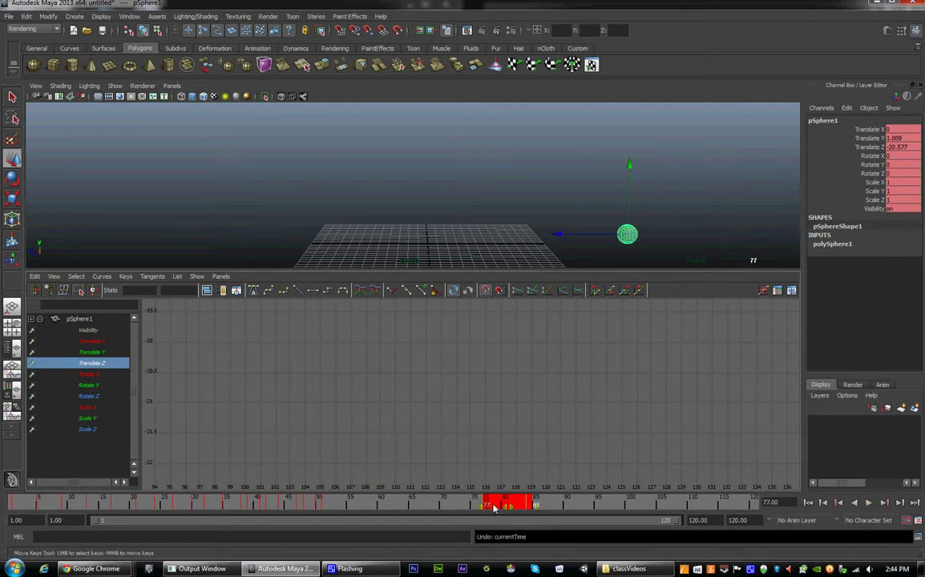
{"action": "left_click_drag", "start_coordinate": [511, 509], "coordinate": [406, 509]}
{"action": "key", "text": "alt+v"}
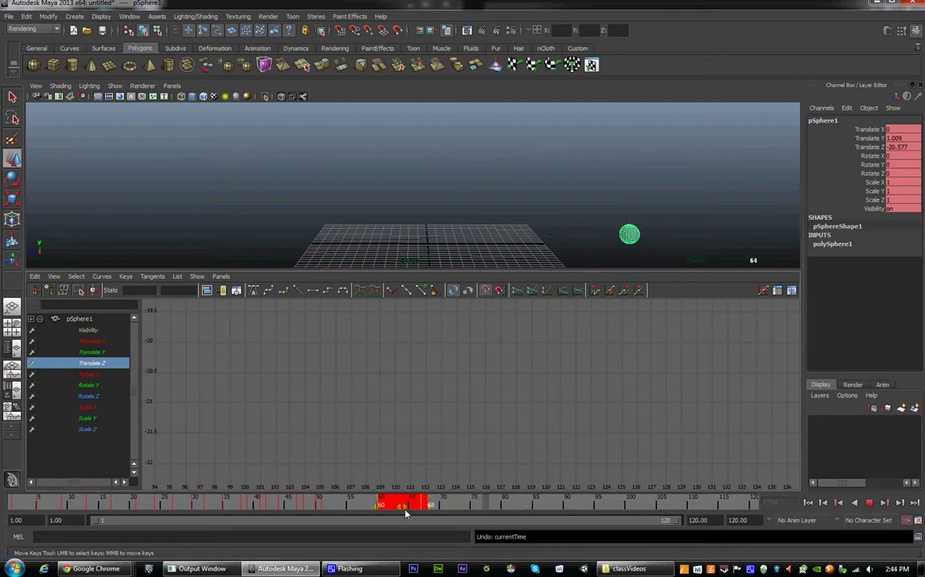
{"action": "key", "text": "alt+v"}
{"action": "left_click", "coordinate": [485, 508]}
Play back the animation from frame 1 to check the timing of the ball's final keys
{"action": "left_click_drag", "start_coordinate": [496, 507], "coordinate": [13, 507]}
{"action": "left_click", "coordinate": [869, 503]}
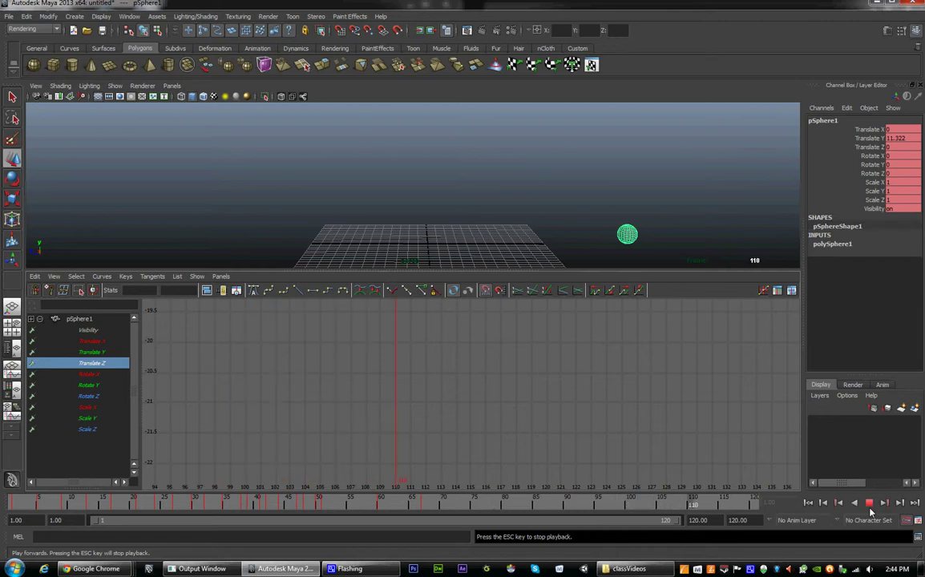
{"action": "left_click", "coordinate": [869, 503]}
Move the last two keys, at frames 60 and 67, later together so they start at about frame 65
{"action": "left_click", "coordinate": [385, 506]}
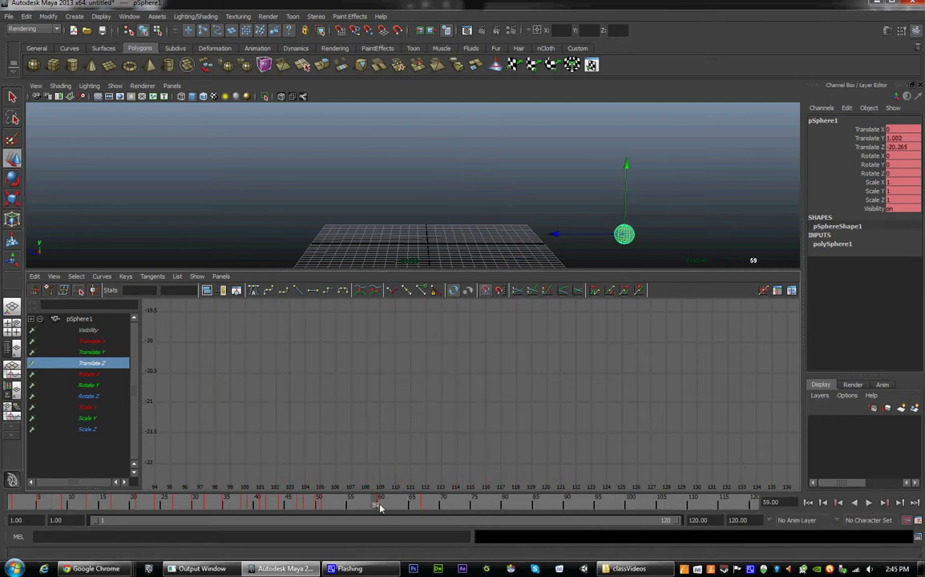
{"action": "left_click_drag", "start_coordinate": [382, 505], "coordinate": [414, 509], "text": "shift"}
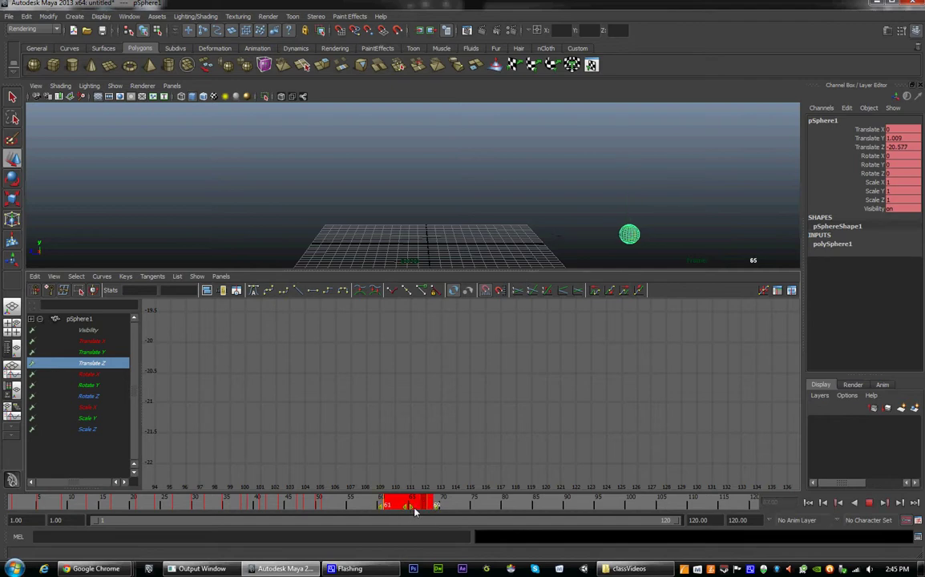
{"action": "left_click", "coordinate": [498, 508]}
Play back the finished bouncing ball animation from frame 1 and stop it
{"action": "left_click_drag", "start_coordinate": [497, 508], "coordinate": [2, 496]}
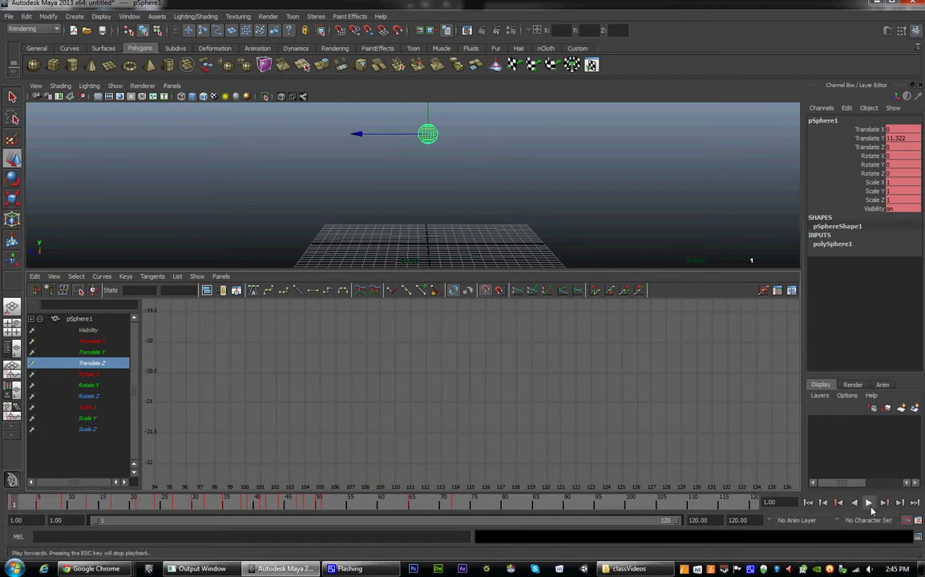
{"action": "left_click", "coordinate": [869, 504]}
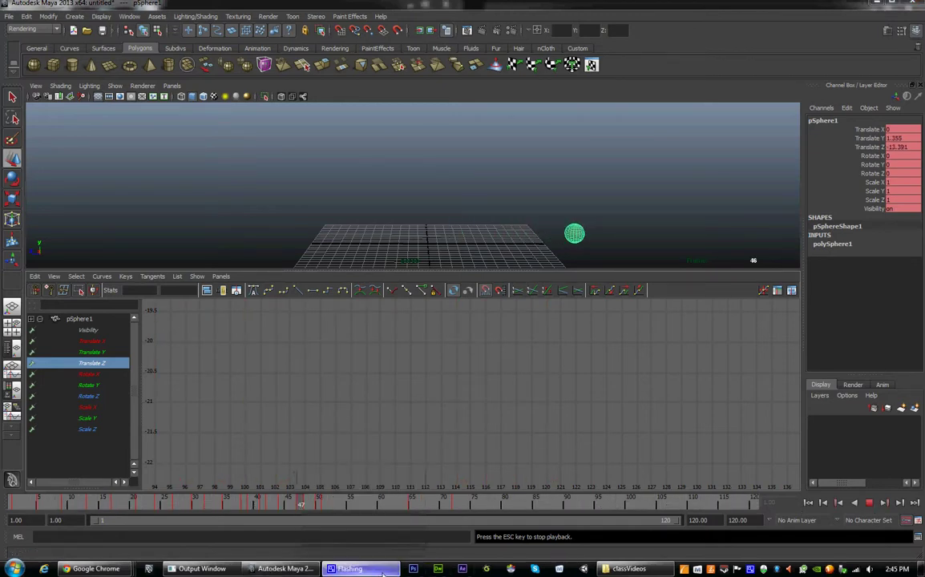
{"action": "left_click", "coordinate": [869, 502]}
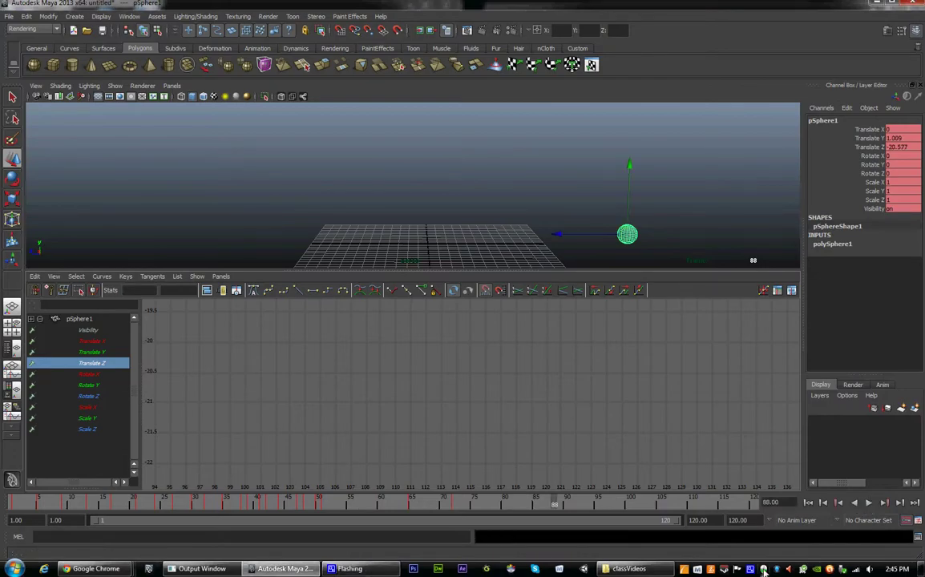